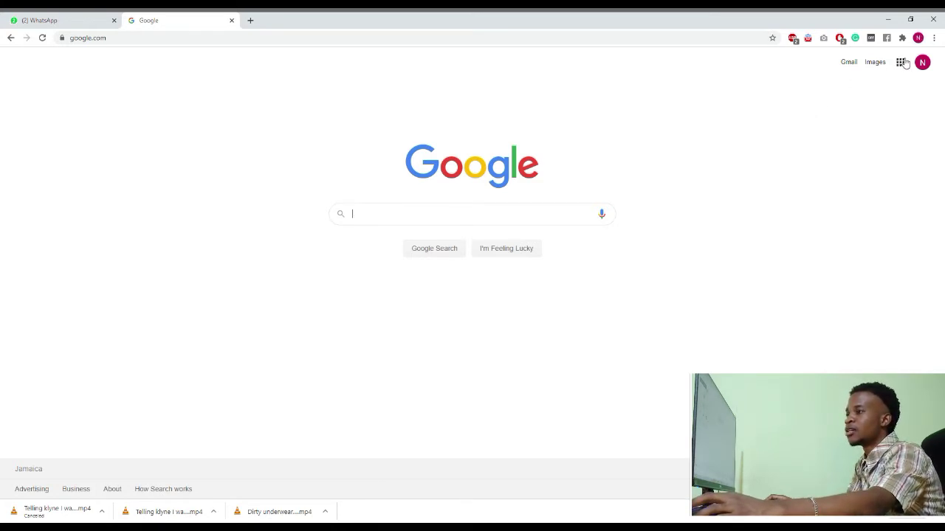
# - Open Google Classroom from the Google apps and continue with the signed-in account
pyautogui.click(903, 65)
pyautogui.scroll(-3, 887, 179)
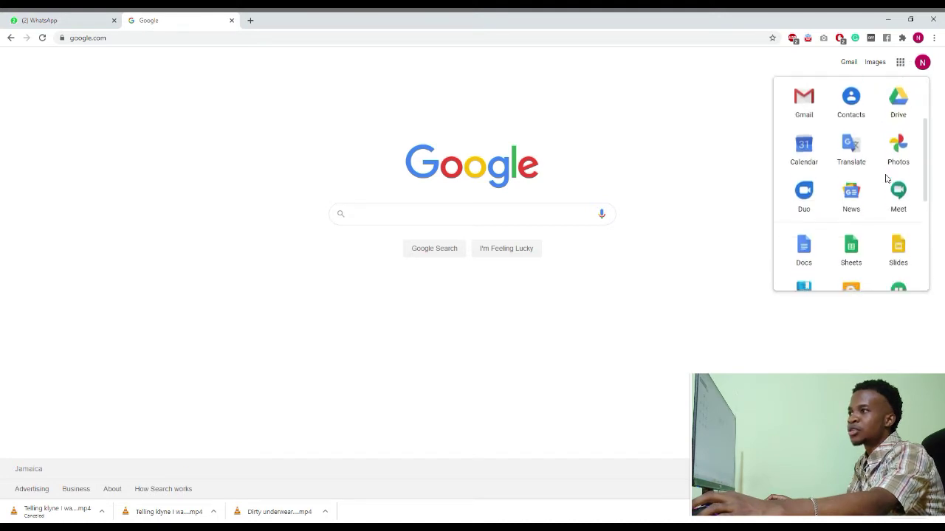
pyautogui.scroll(-4, 887, 179)
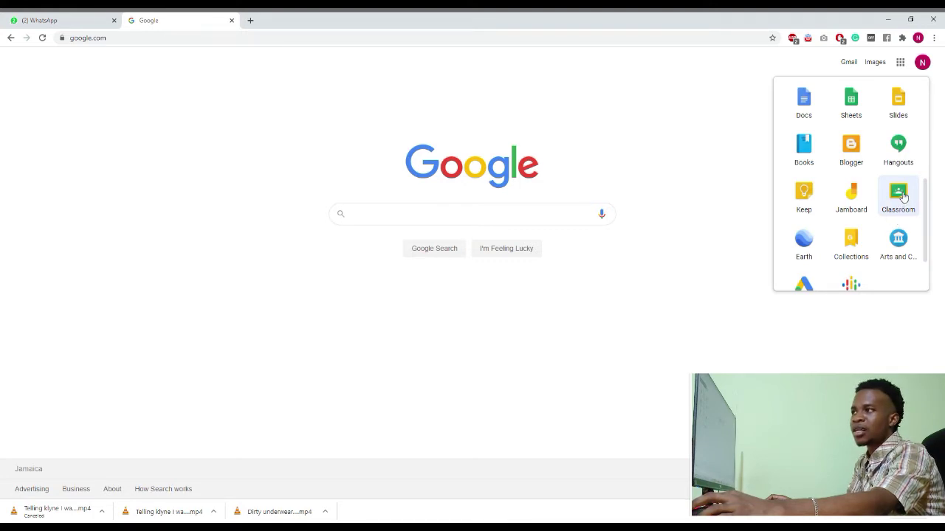
pyautogui.click(902, 195)
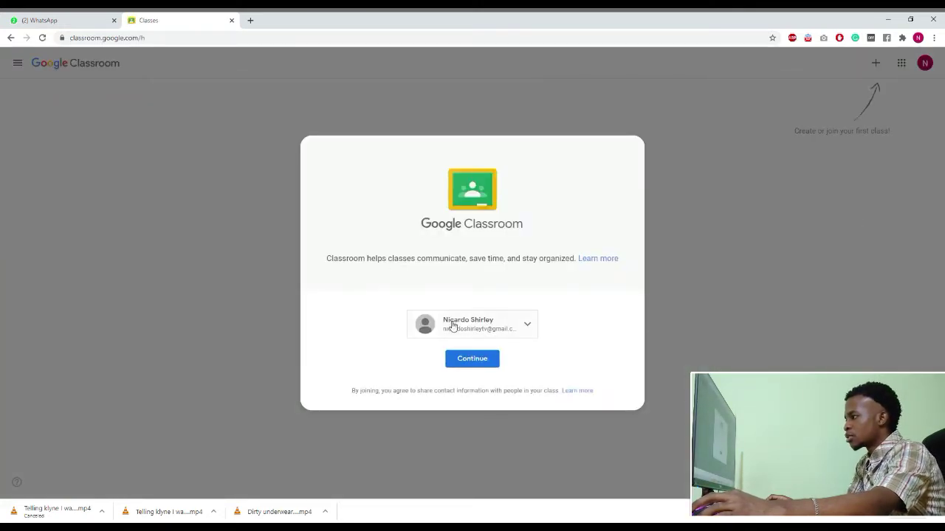
pyautogui.click(470, 361)
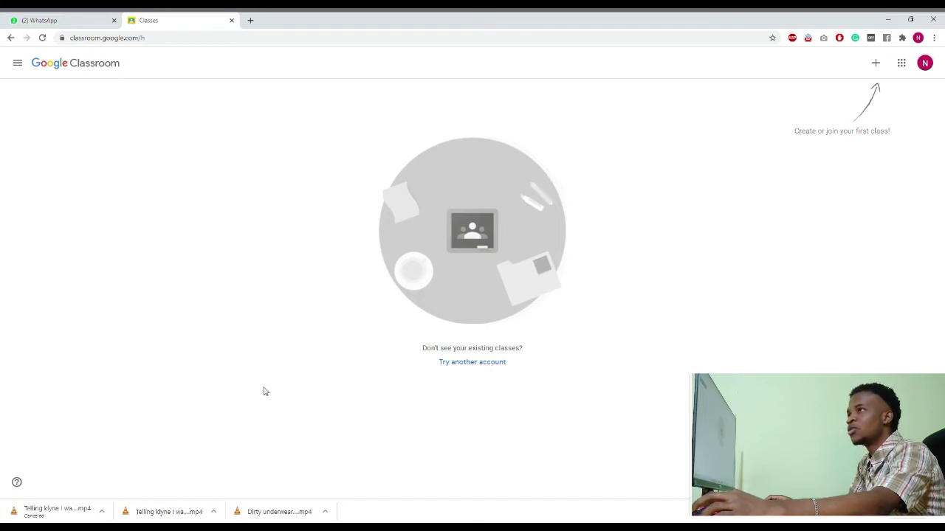
# - Start creating a new class and accept the notice about not using Classroom at a school with students
pyautogui.click(876, 65)
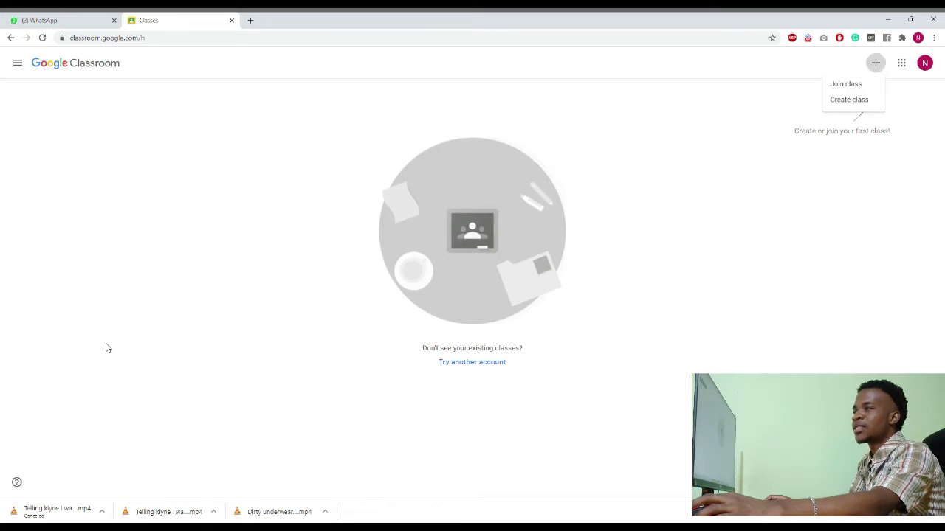
pyautogui.click(852, 102)
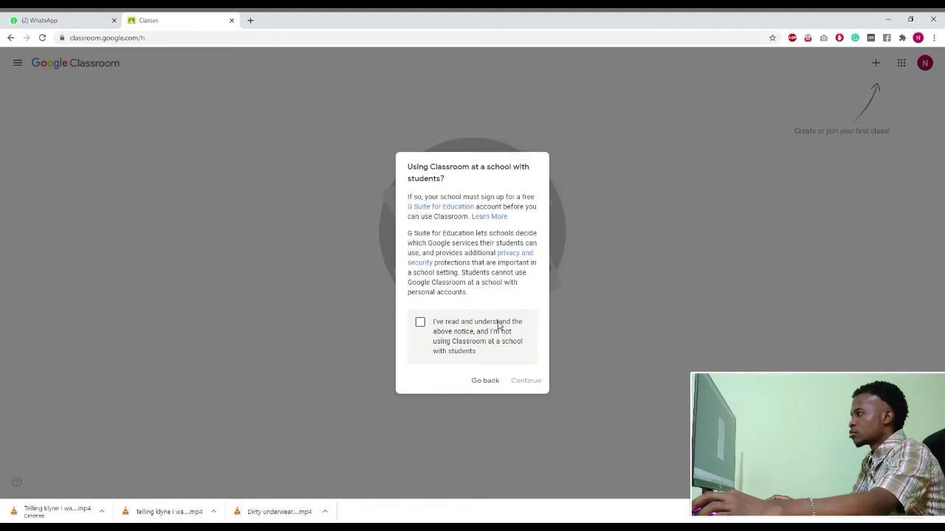
pyautogui.click(421, 322)
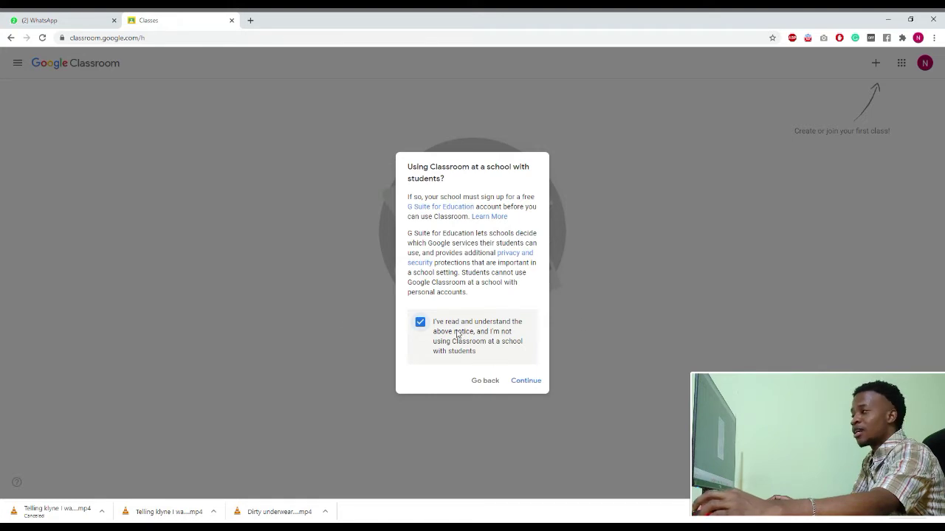
pyautogui.click(532, 383)
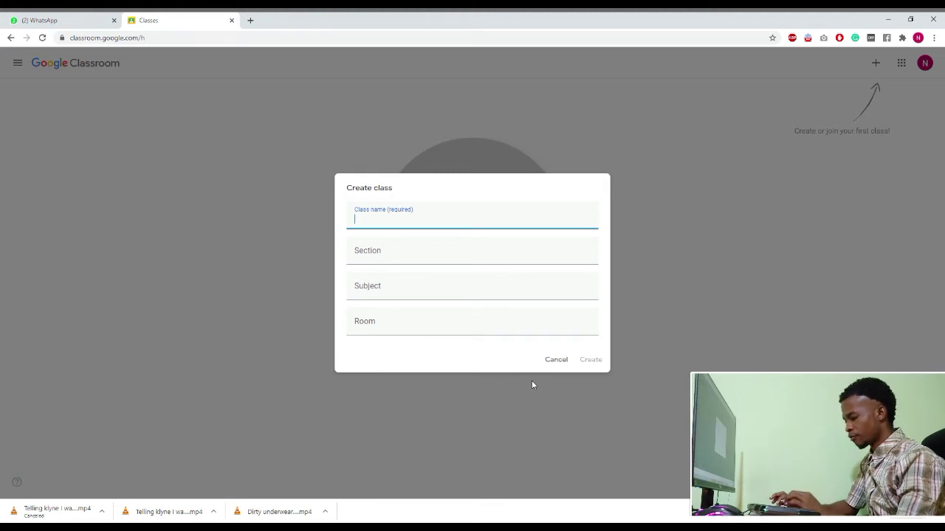
# - Create the class with the name Techware, section A and subject Technology, leaving the room empty
pyautogui.write('Techware')
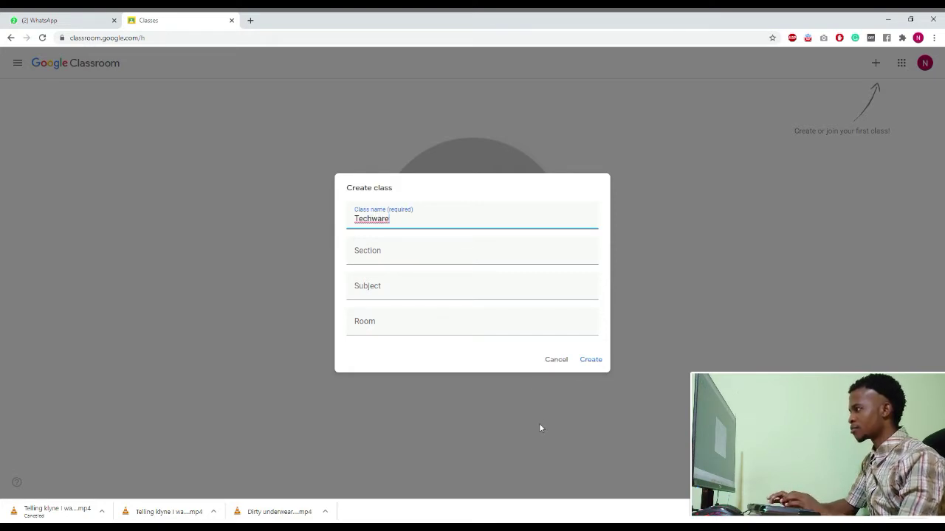
pyautogui.click(389, 251)
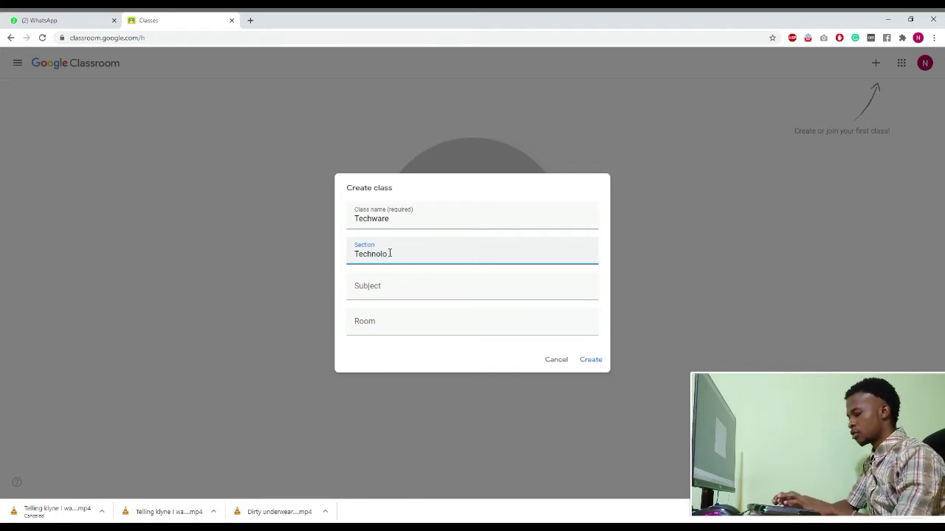
pyautogui.click(364, 291)
pyautogui.moveTo(409, 257); pyautogui.dragTo(296, 253)
pyautogui.press('BackSpace')
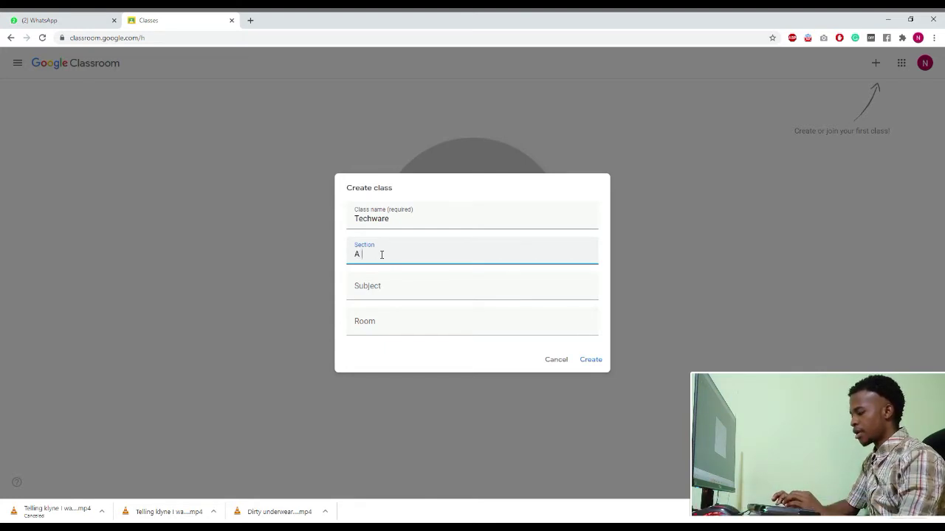
pyautogui.click(374, 293)
pyautogui.write('Technology')
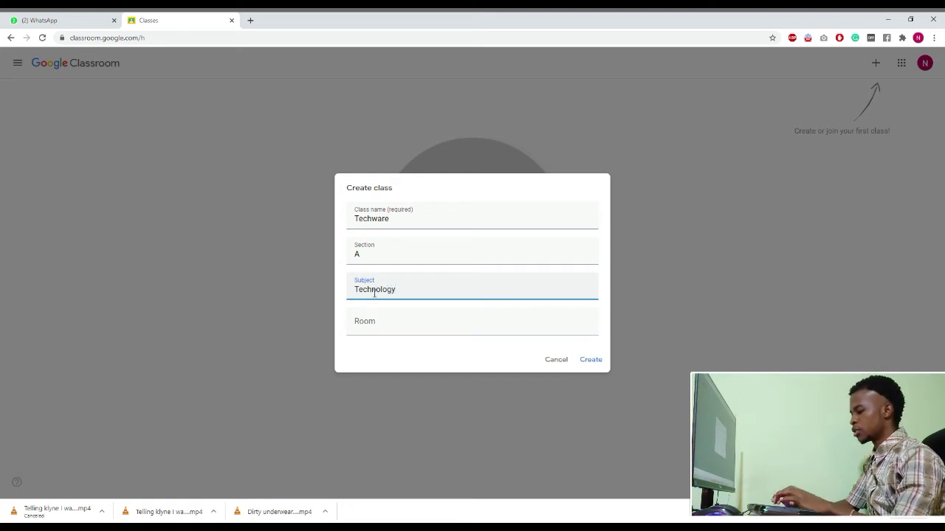
pyautogui.click(375, 330)
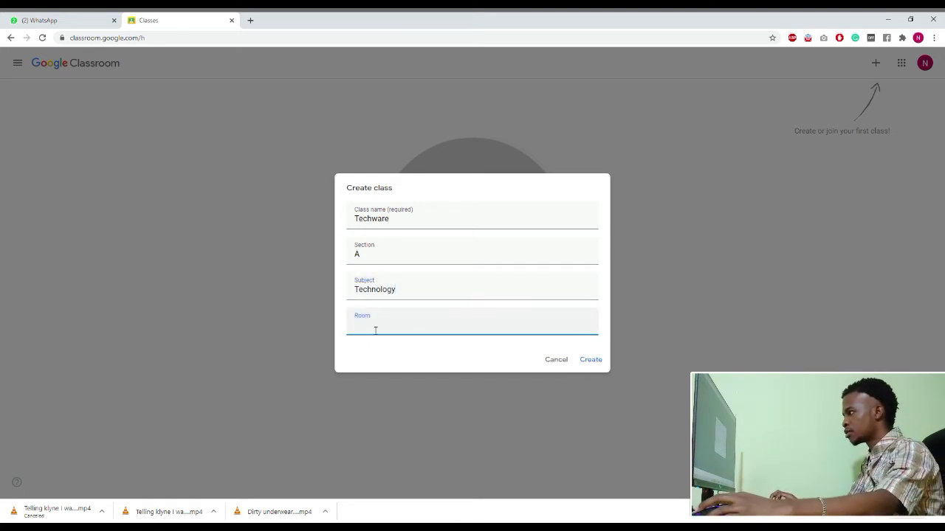
pyautogui.click(602, 361)
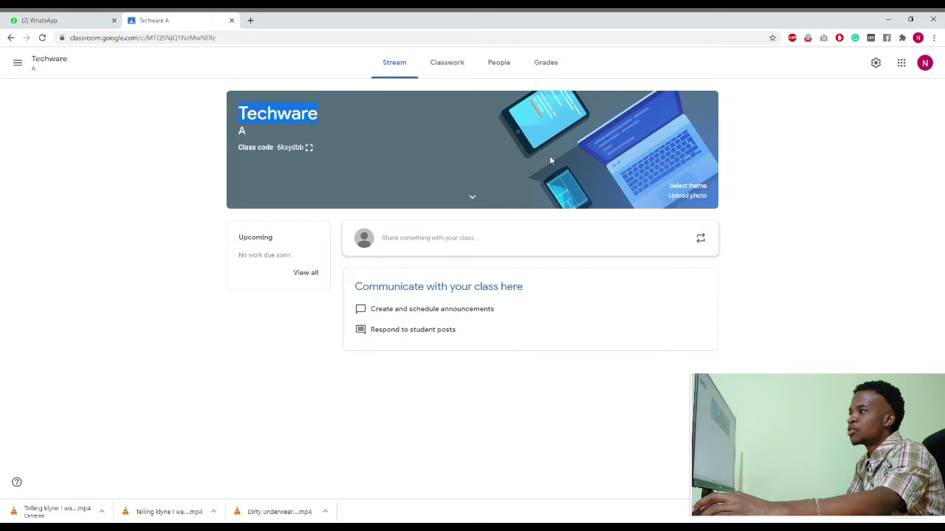
# - Apply the blue General theme with the yellow book and earphones to the class
pyautogui.click(687, 195)
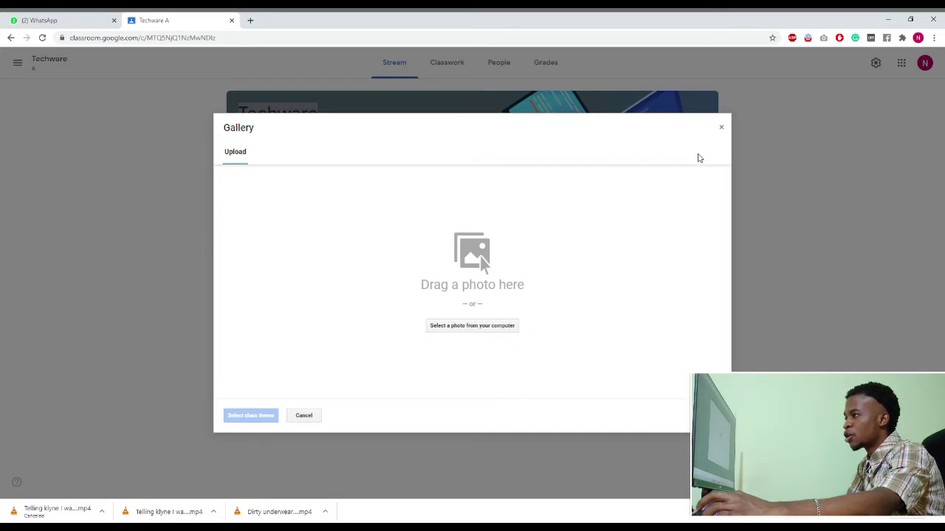
pyautogui.click(722, 127)
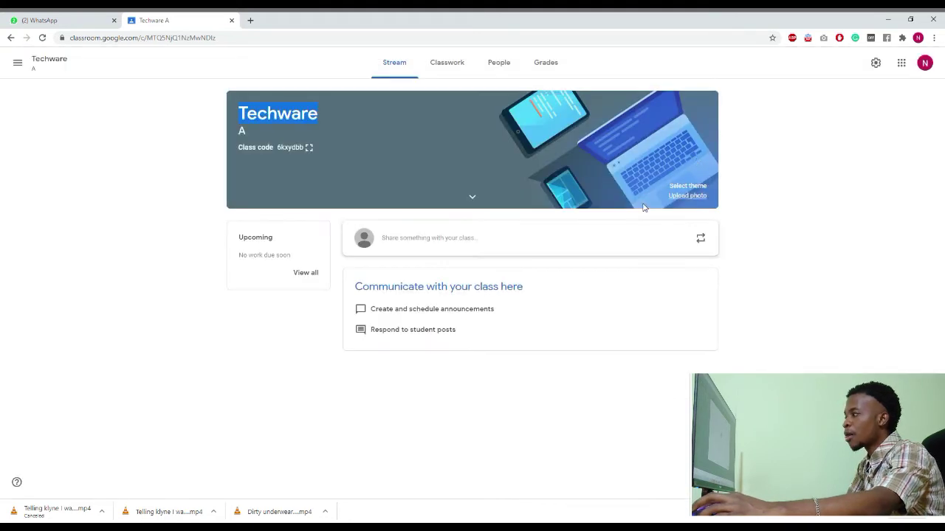
pyautogui.click(682, 186)
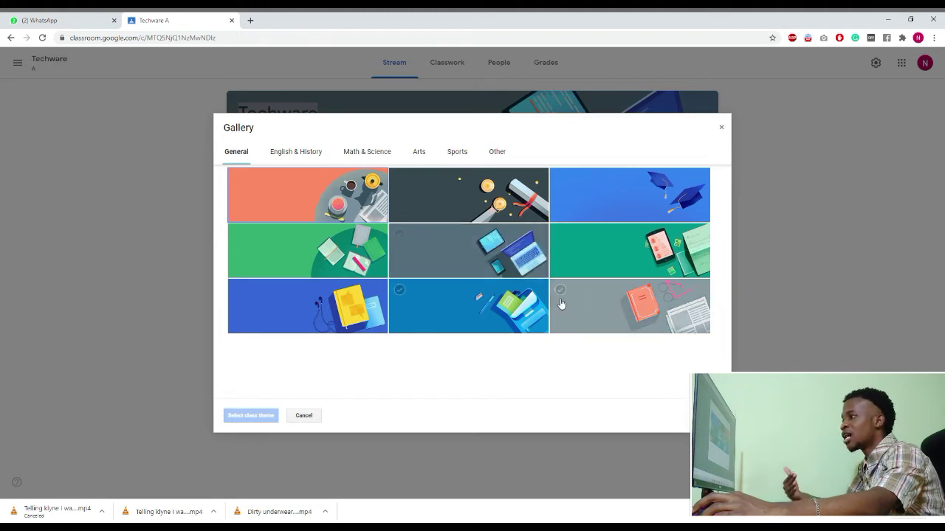
pyautogui.click(479, 308)
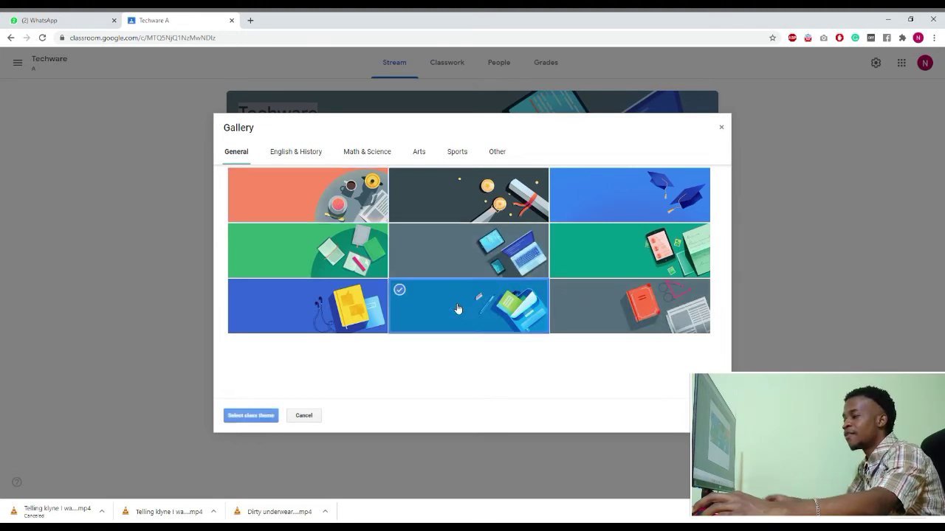
pyautogui.click(333, 309)
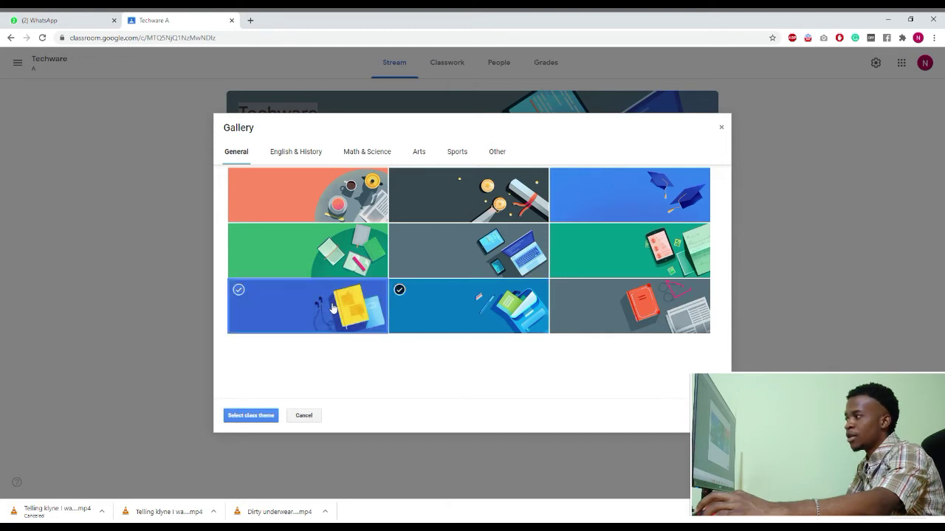
pyautogui.click(255, 418)
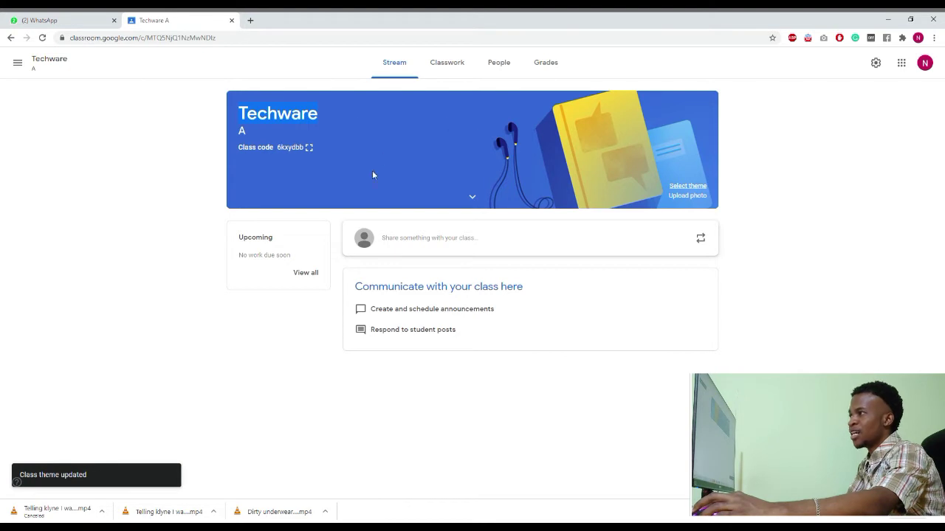
# - Browse the class theme gallery's General, English & History, Math & Science and Arts designs
pyautogui.click(681, 186)
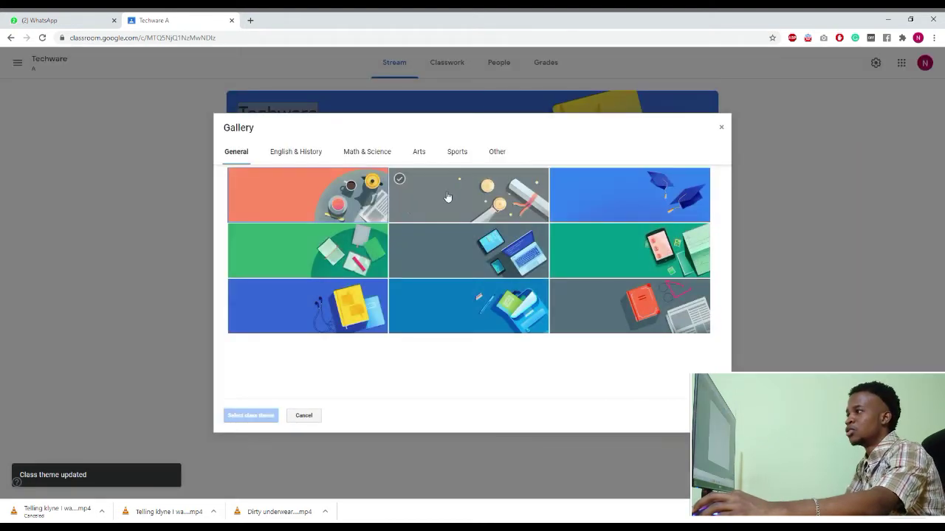
pyautogui.click(468, 197)
pyautogui.click(665, 220)
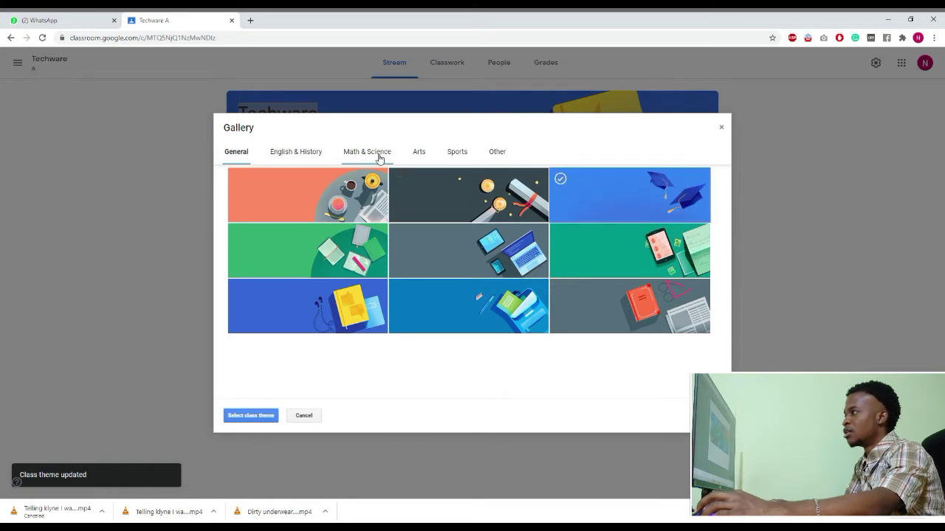
pyautogui.click(297, 154)
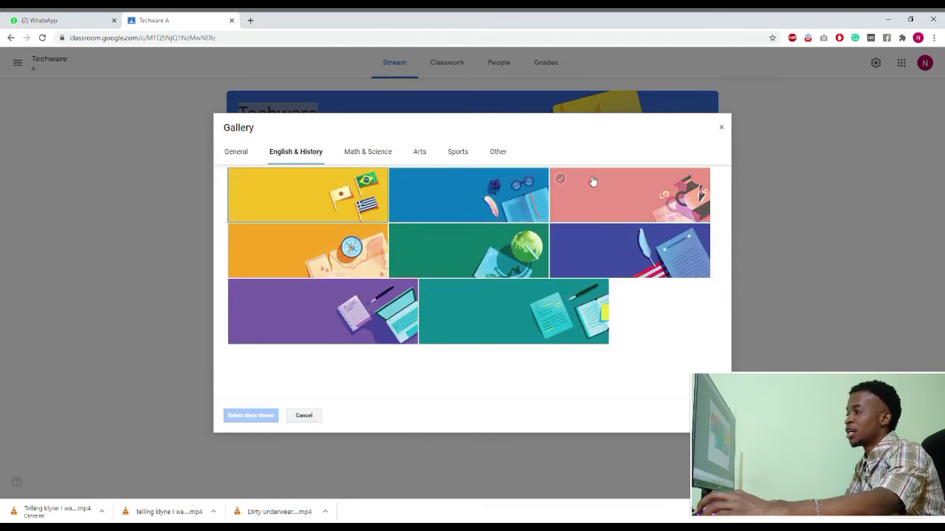
pyautogui.click(641, 259)
pyautogui.click(332, 310)
pyautogui.click(372, 153)
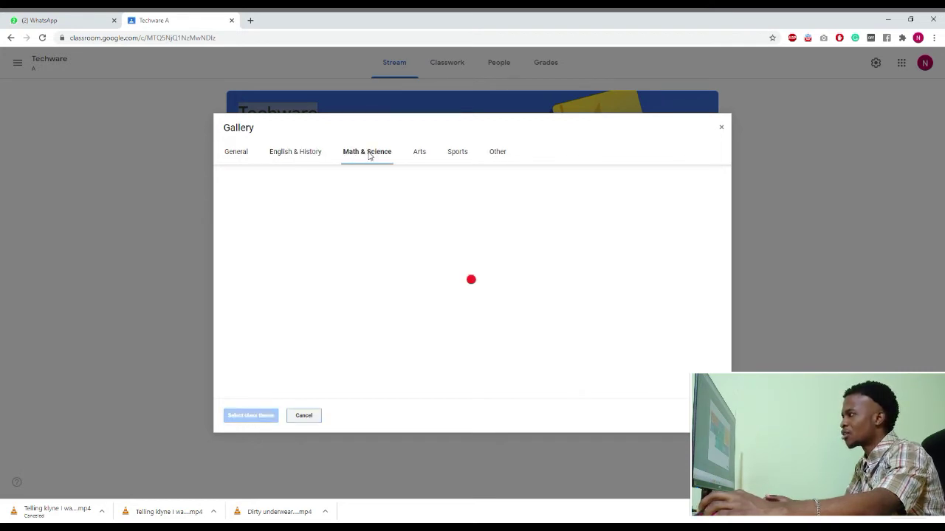
pyautogui.click(327, 200)
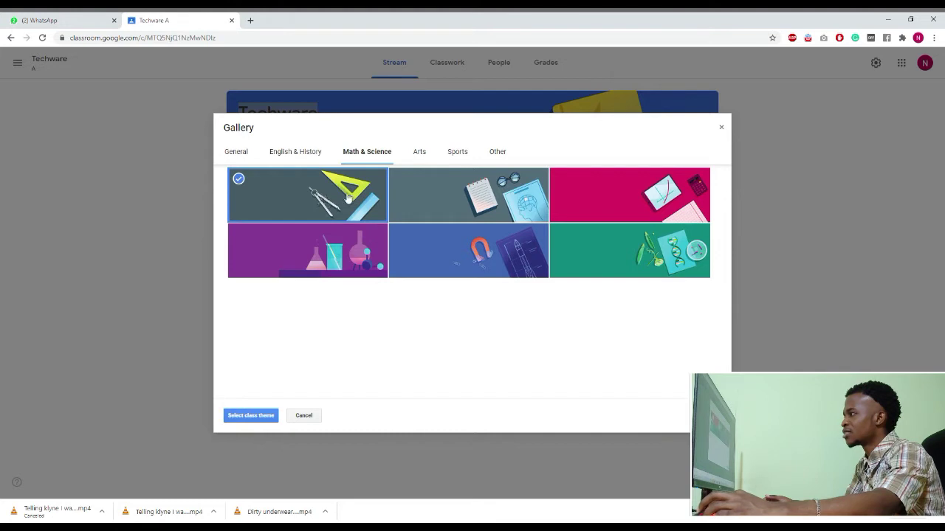
pyautogui.click(419, 152)
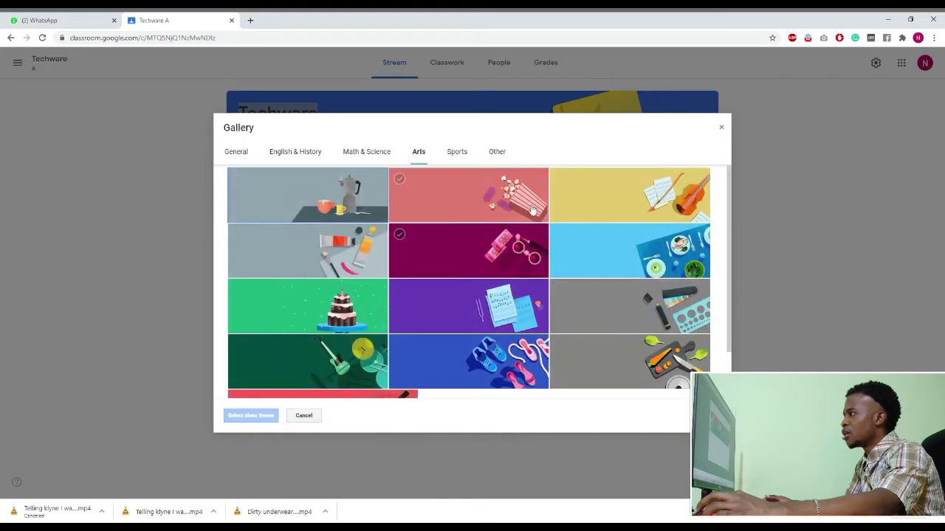
pyautogui.click(321, 155)
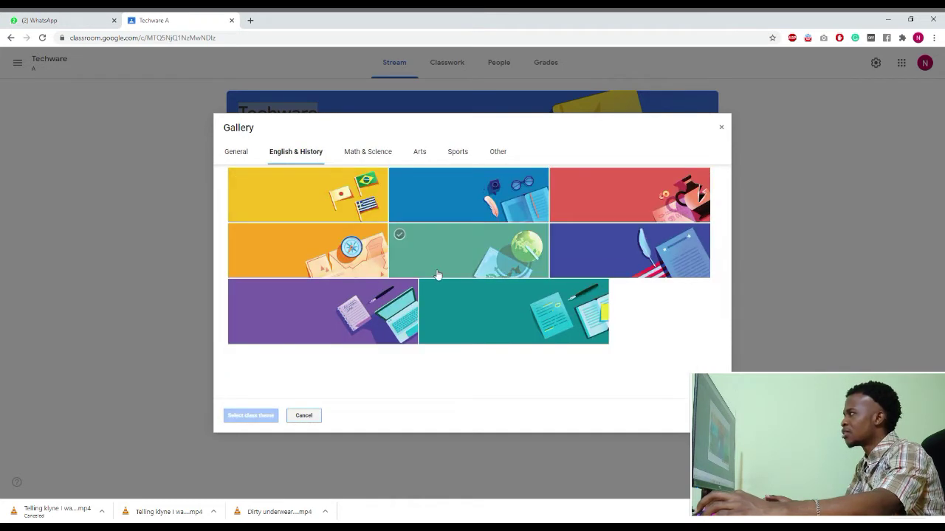
# - Apply the grey General theme with the tablet, phone and laptop to the class
pyautogui.click(236, 152)
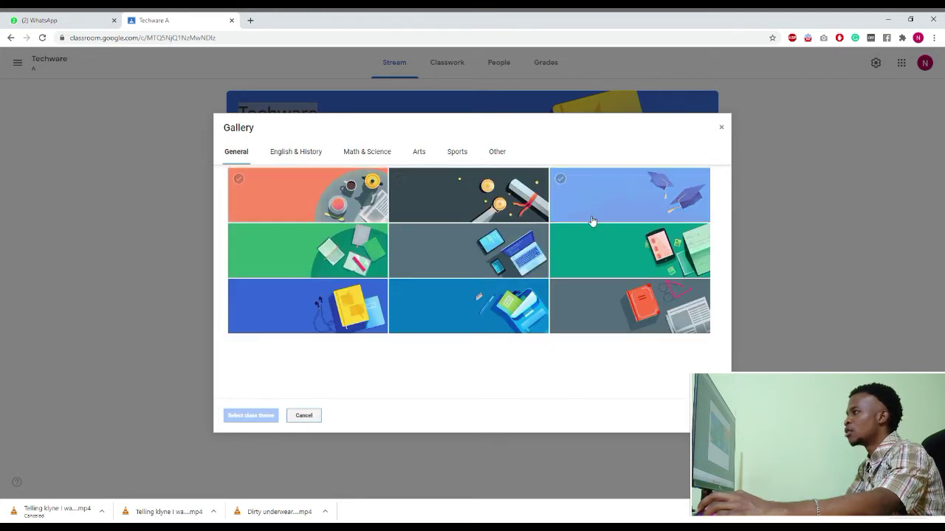
pyautogui.click(502, 256)
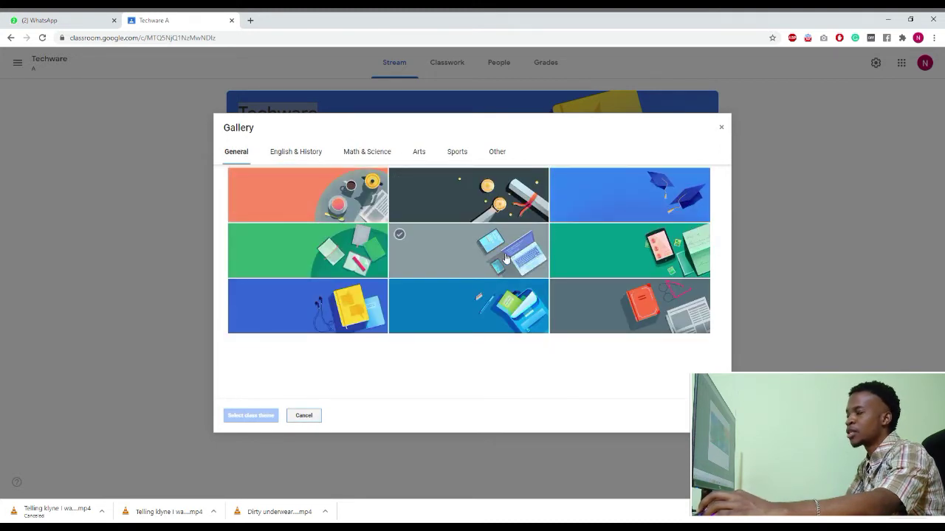
pyautogui.click(491, 257)
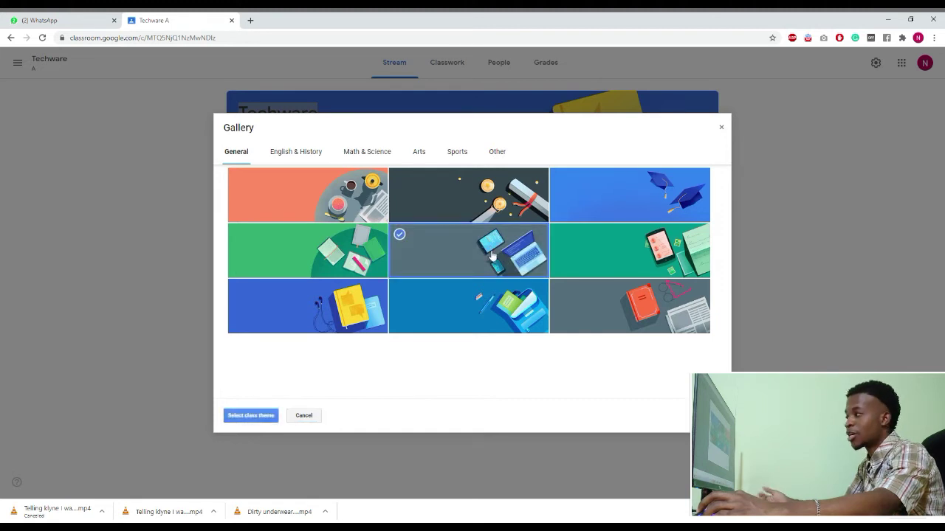
pyautogui.click(262, 415)
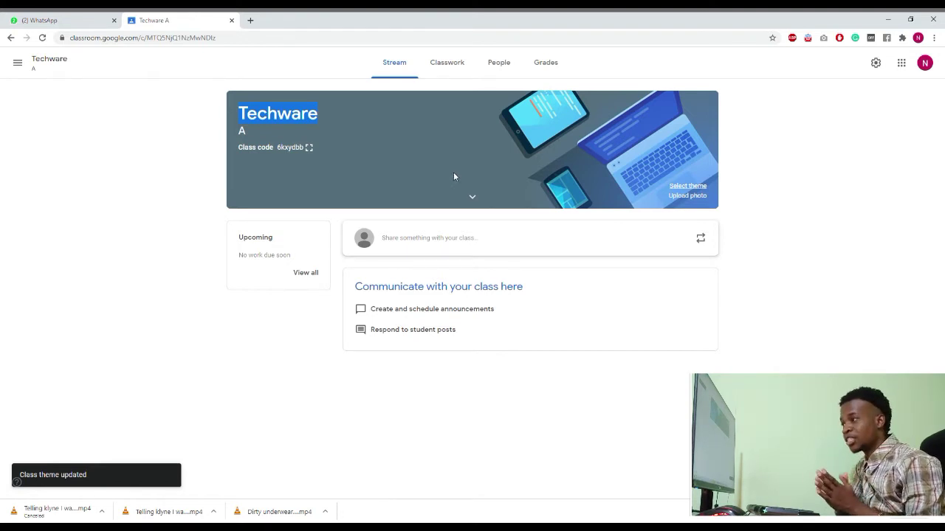
# - Invite a student to the Techware class by searching with the start of their name and choosing their suggested e-mail address
pyautogui.click(496, 62)
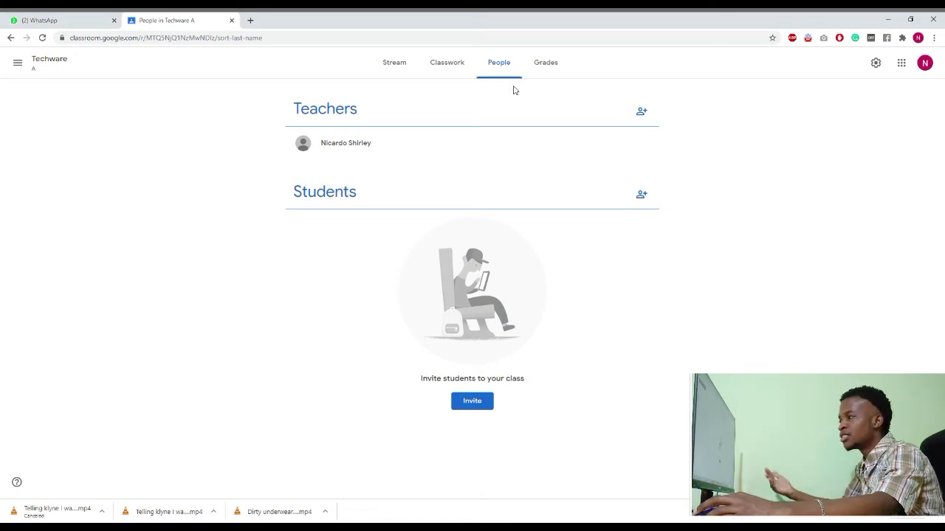
pyautogui.click(643, 197)
pyautogui.click(430, 240)
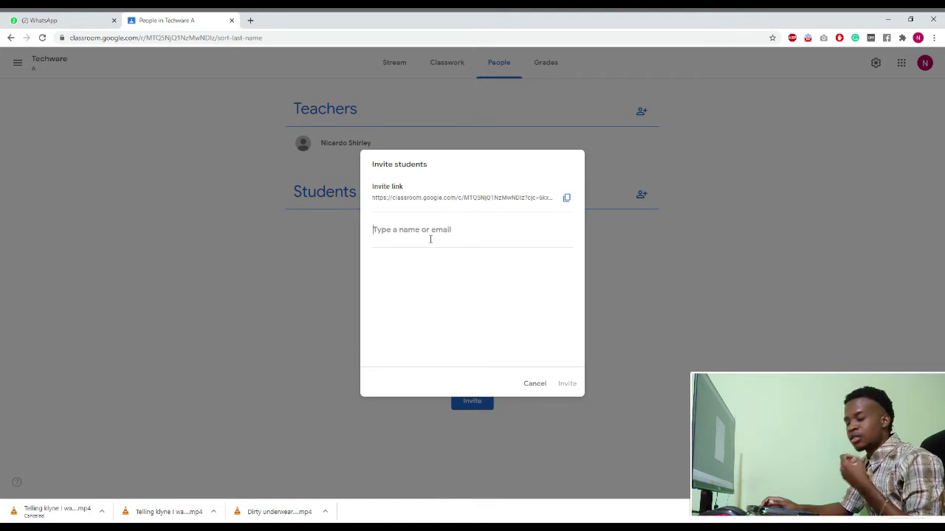
pyautogui.write('nica')
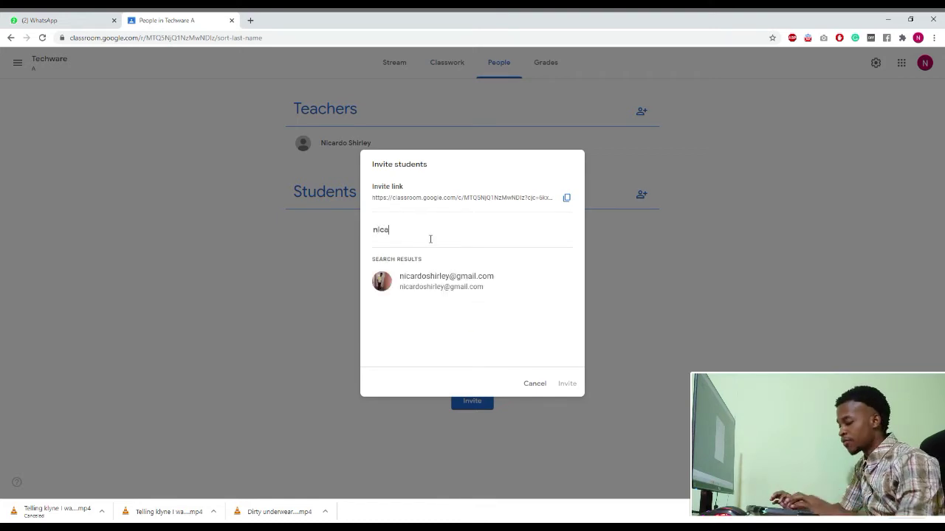
pyautogui.click(436, 279)
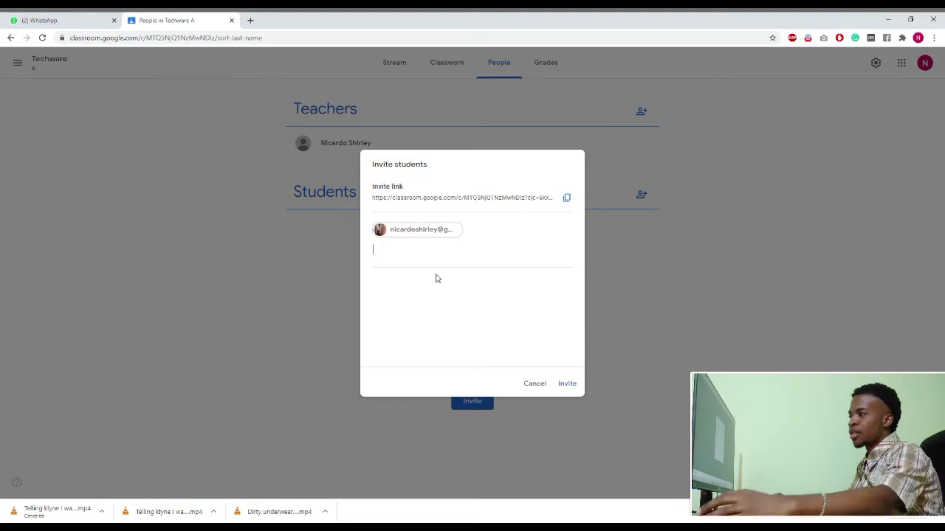
pyautogui.click(567, 384)
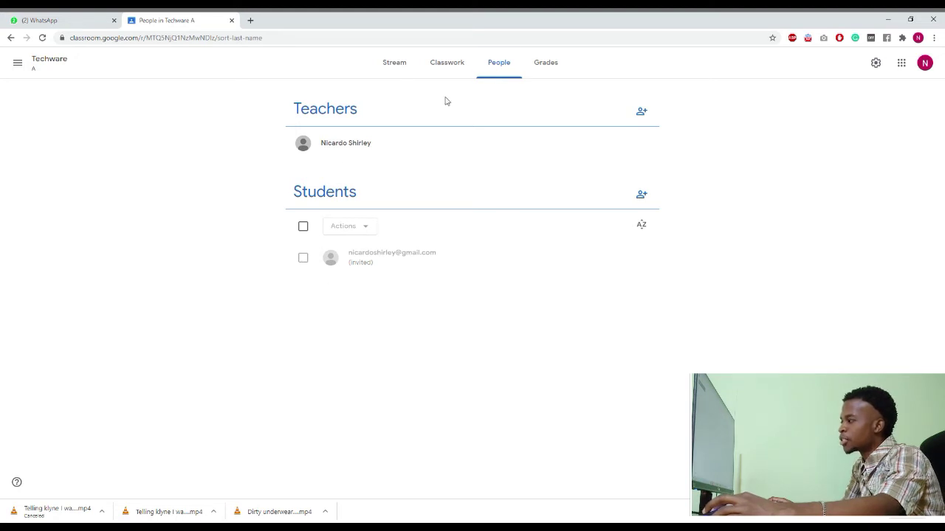
# - Look over the class's Classwork and Stream pages and select the invited student in the People page's student list
pyautogui.click(459, 65)
pyautogui.click(398, 65)
pyautogui.click(493, 64)
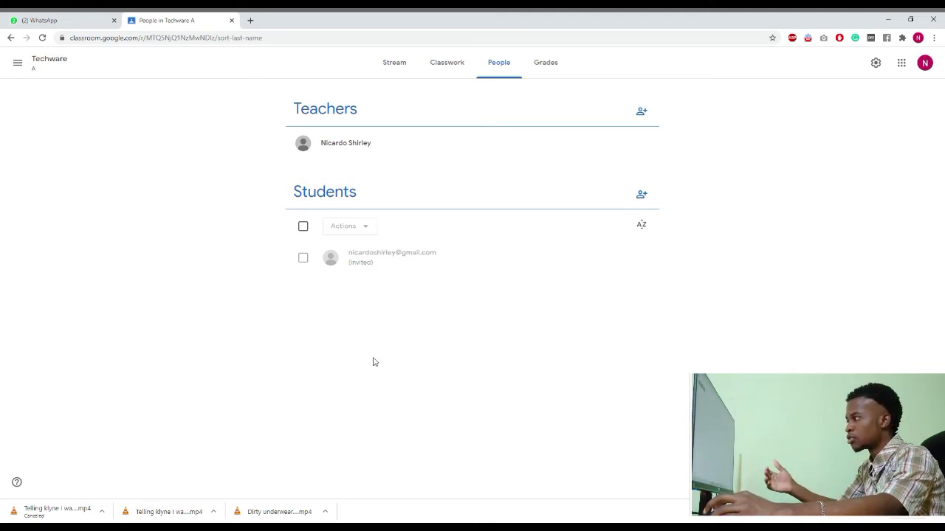
pyautogui.click(303, 259)
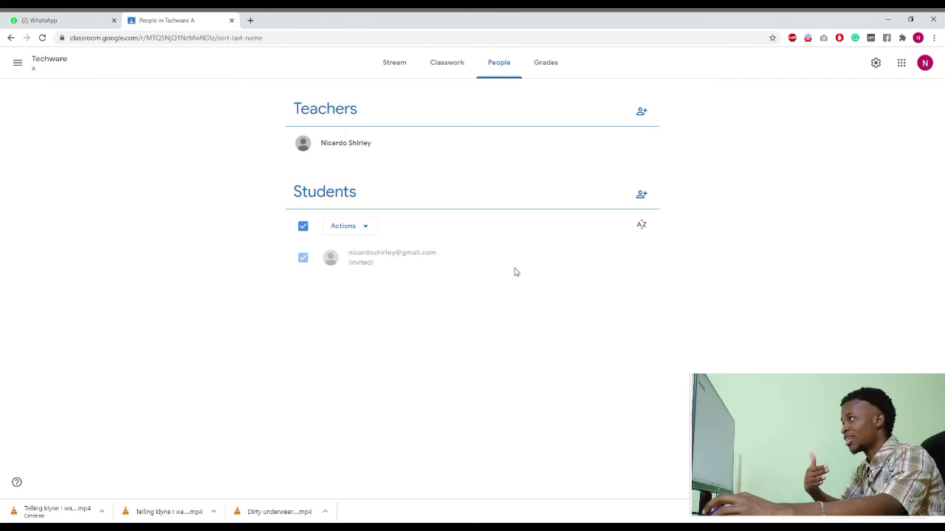
# - Review the class's Classwork, Grades, Stream and People pages
pyautogui.click(447, 65)
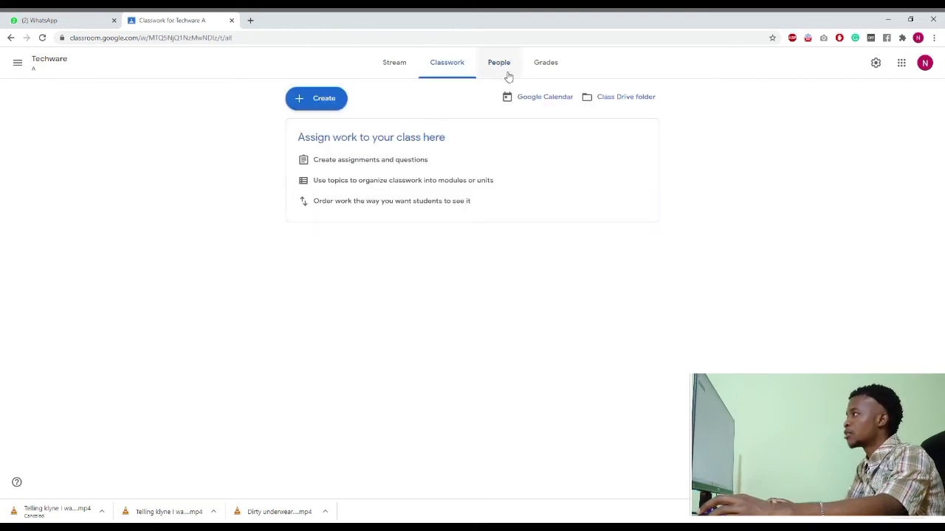
pyautogui.click(550, 65)
pyautogui.click(383, 65)
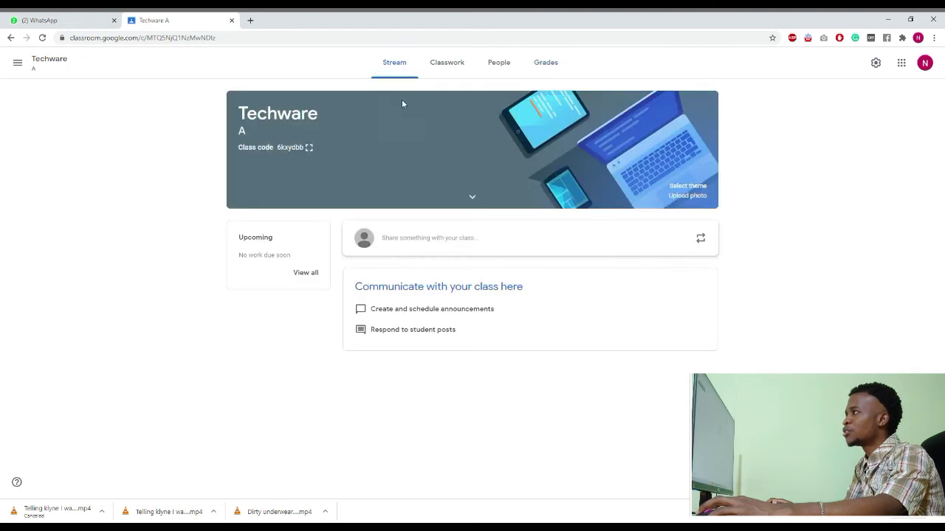
pyautogui.click(449, 65)
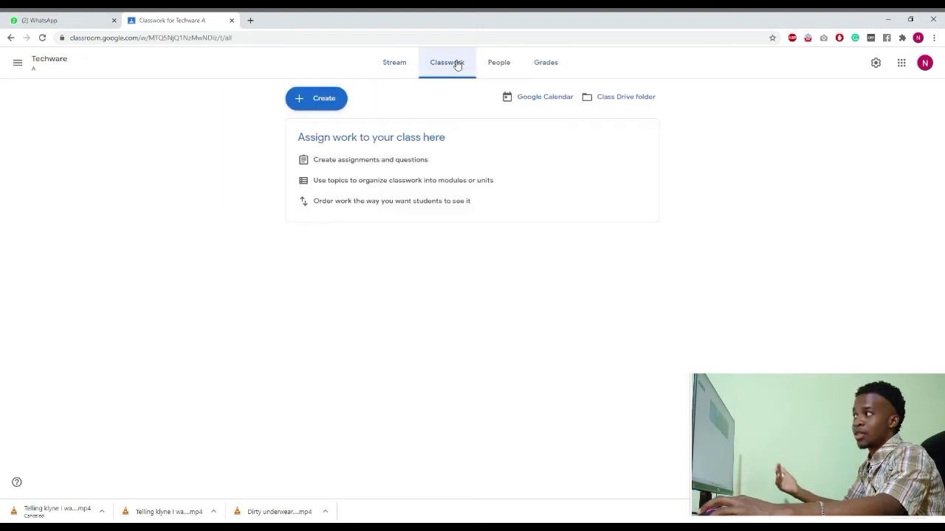
pyautogui.click(499, 64)
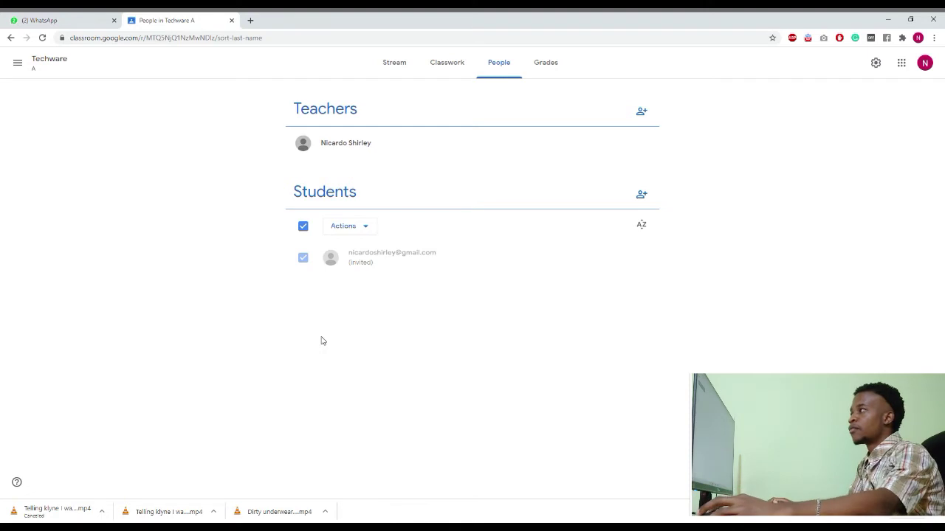
pyautogui.click(546, 62)
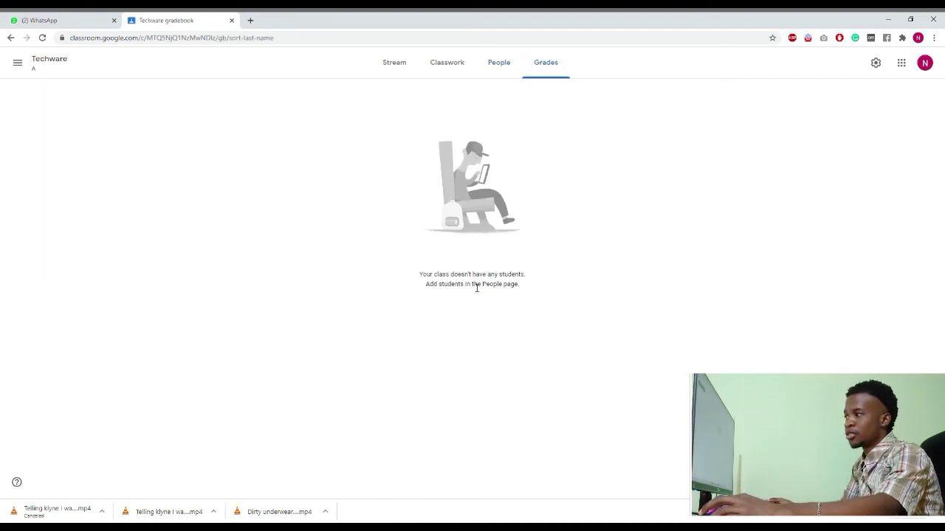
pyautogui.click(498, 63)
pyautogui.click(443, 65)
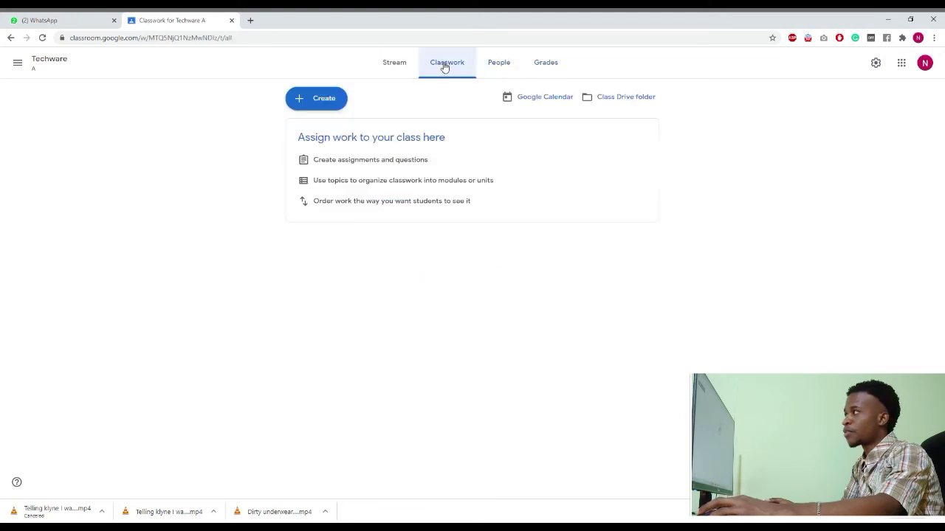
pyautogui.click(499, 63)
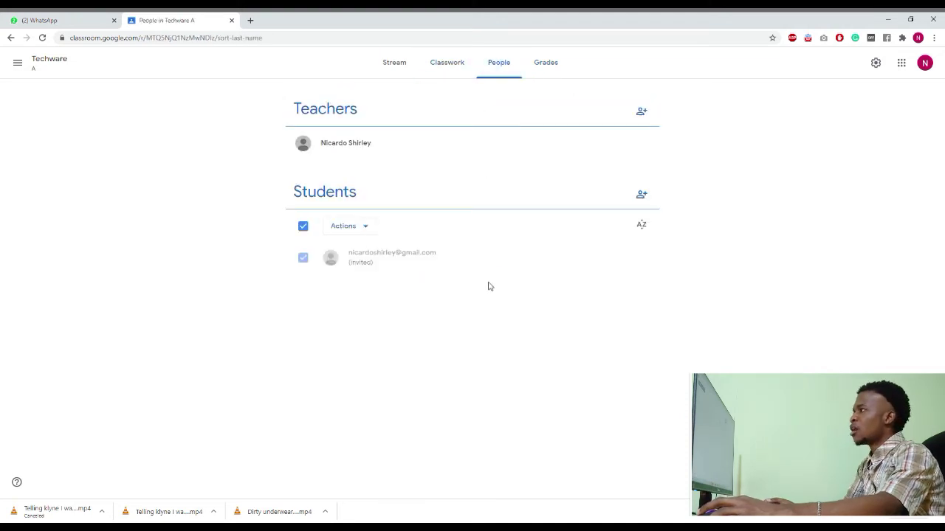
# - Examine the student invitation form with its invite link and name or e-mail entry, without inviting anyone
pyautogui.click(641, 195)
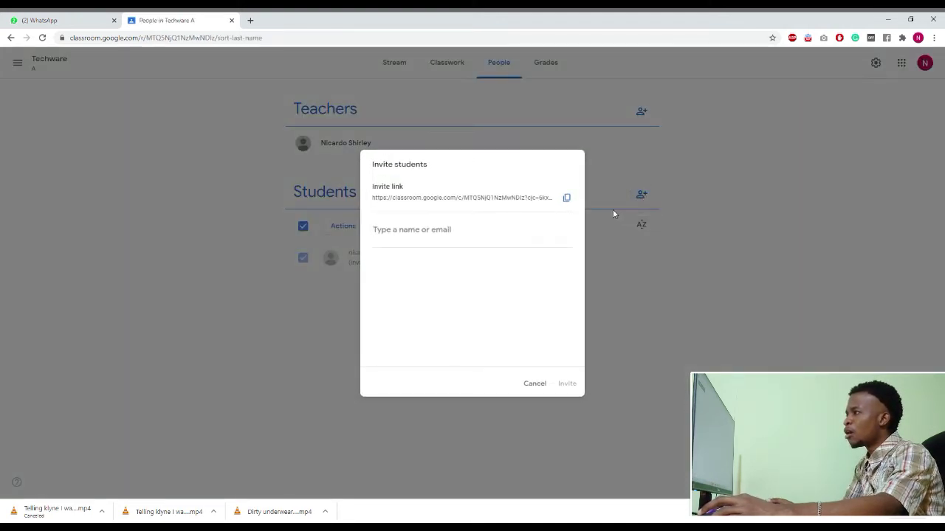
pyautogui.click(534, 384)
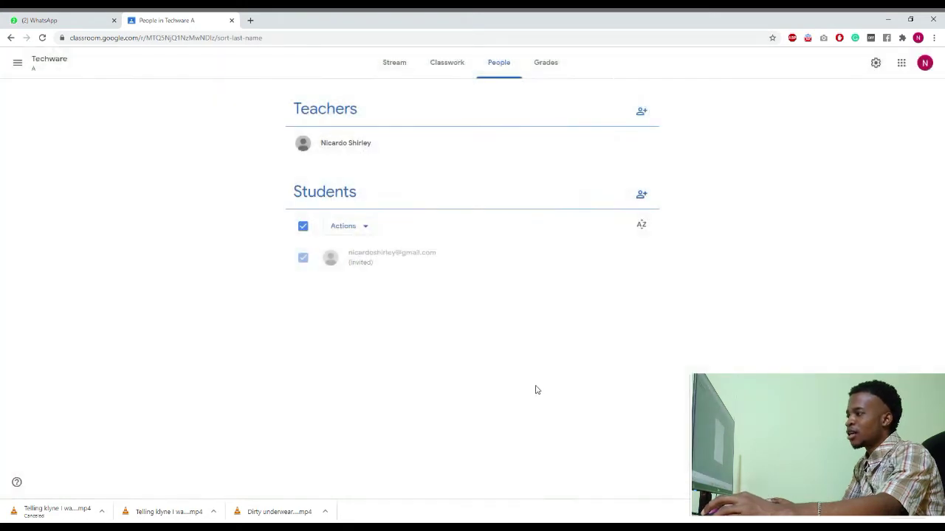
pyautogui.click(642, 195)
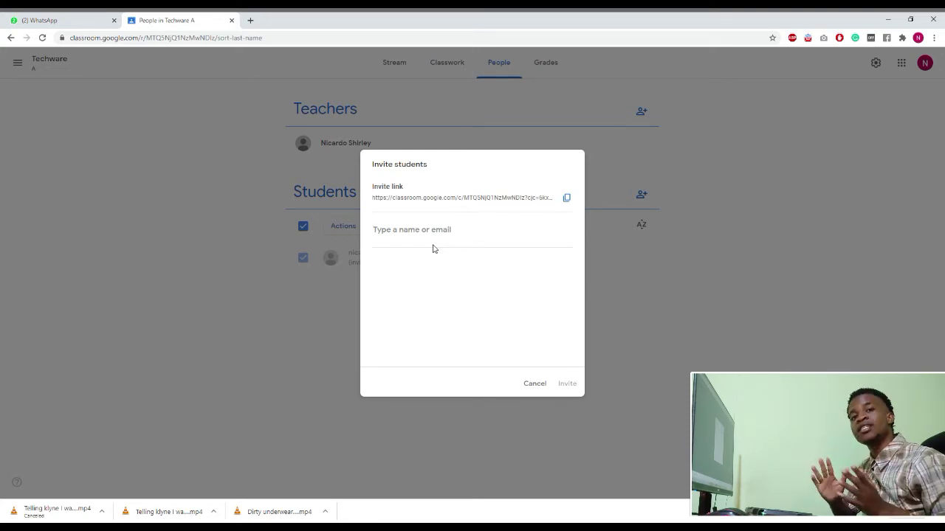
pyautogui.click(530, 384)
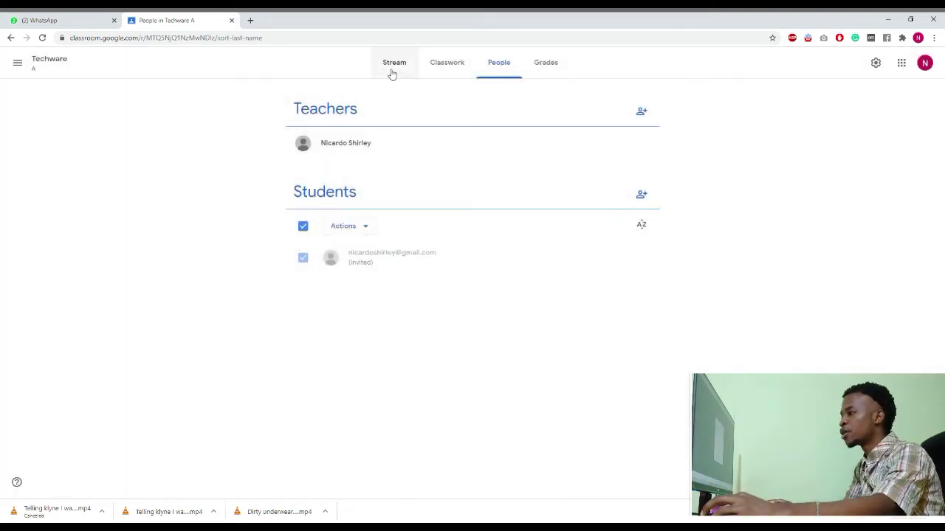
# - Display the Techware class code enlarged from the Stream page and copy the class's invite link
pyautogui.click(395, 64)
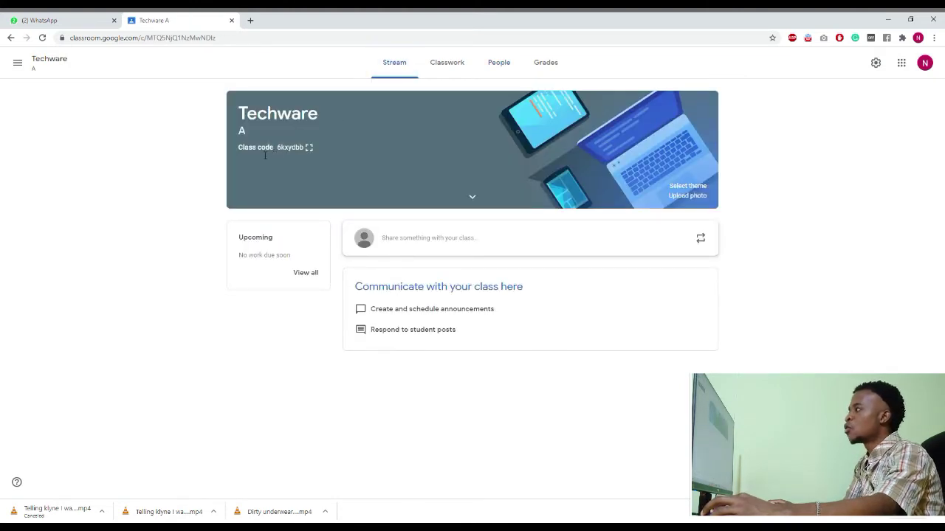
pyautogui.click(309, 147)
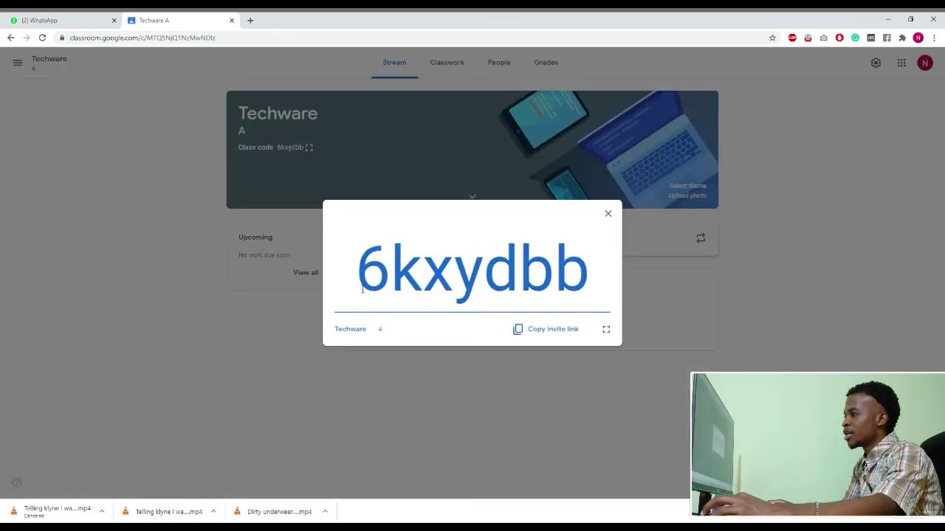
pyautogui.click(570, 335)
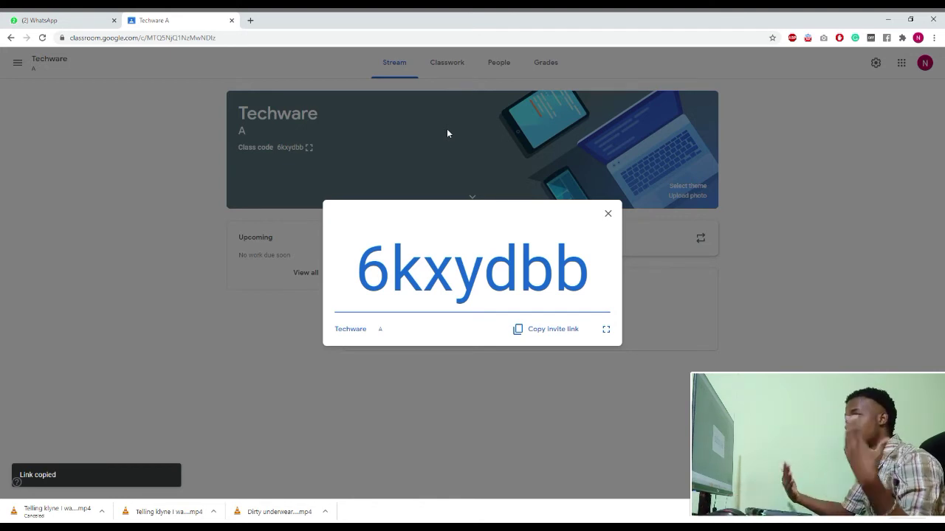
pyautogui.click(608, 214)
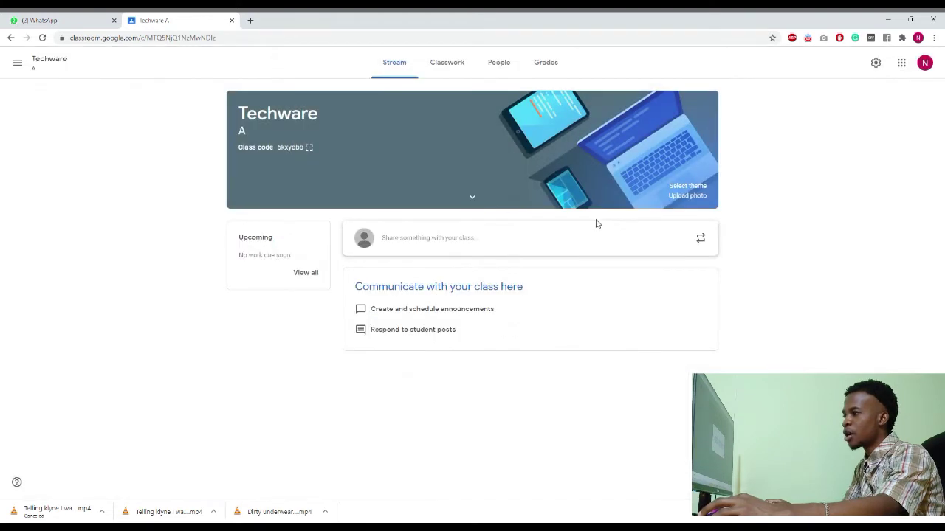
# - Go to the Classroom home page and view the Join class form's class code entry, leaving it without joining
pyautogui.click(902, 65)
pyautogui.scroll(-3, 922, 267)
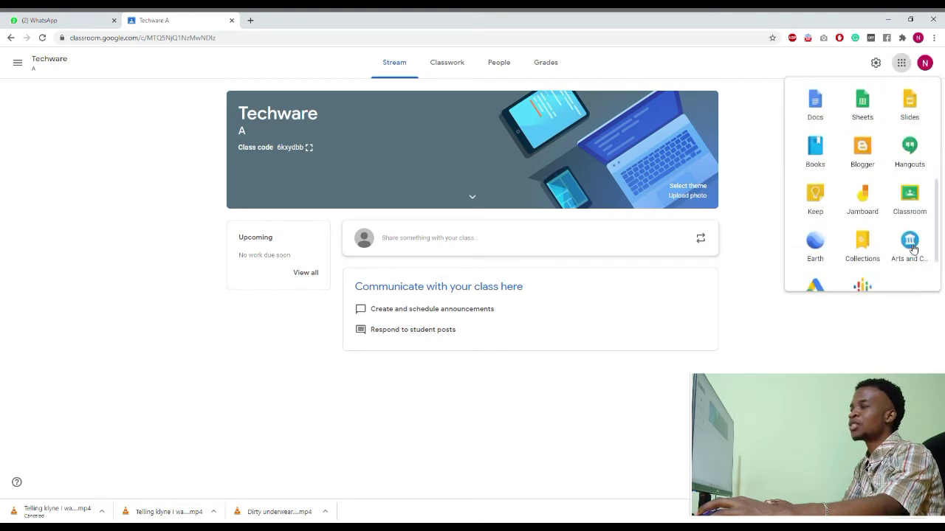
pyautogui.click(910, 195)
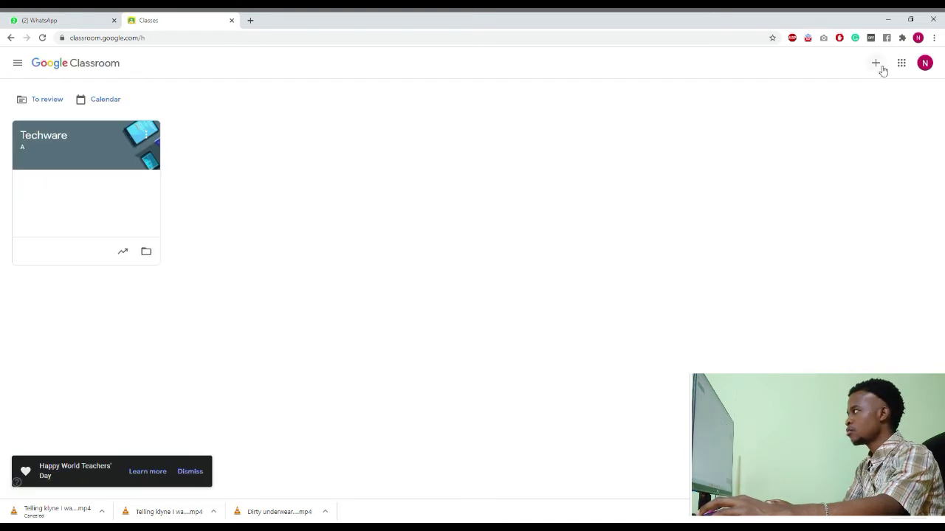
pyautogui.click(876, 65)
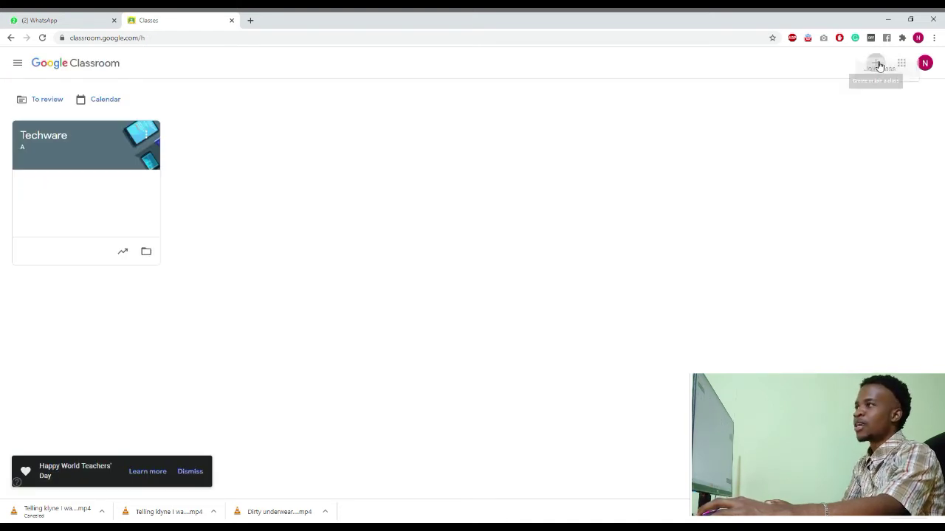
pyautogui.click(851, 83)
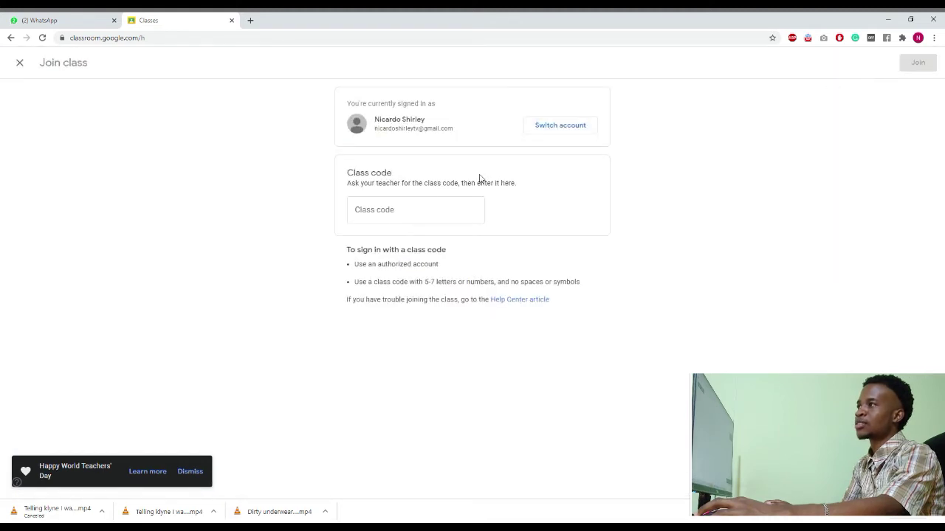
pyautogui.click(401, 214)
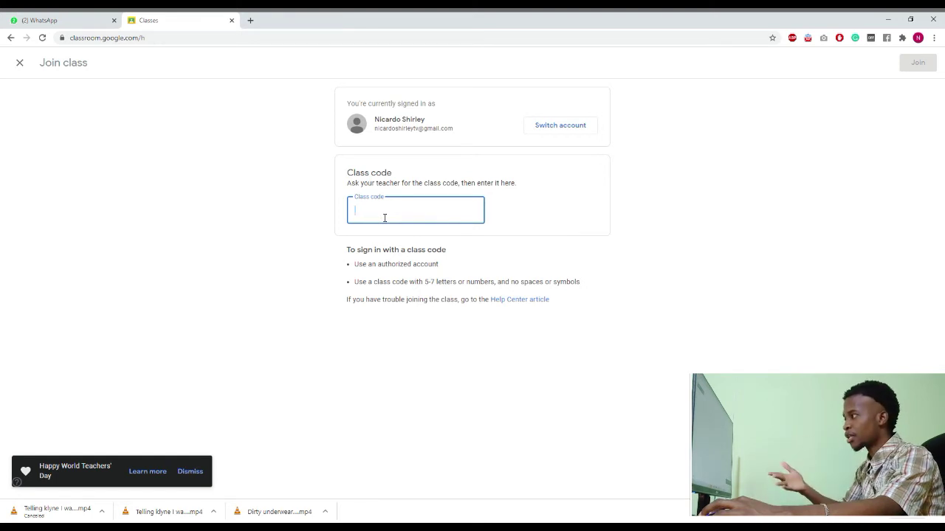
pyautogui.click(20, 63)
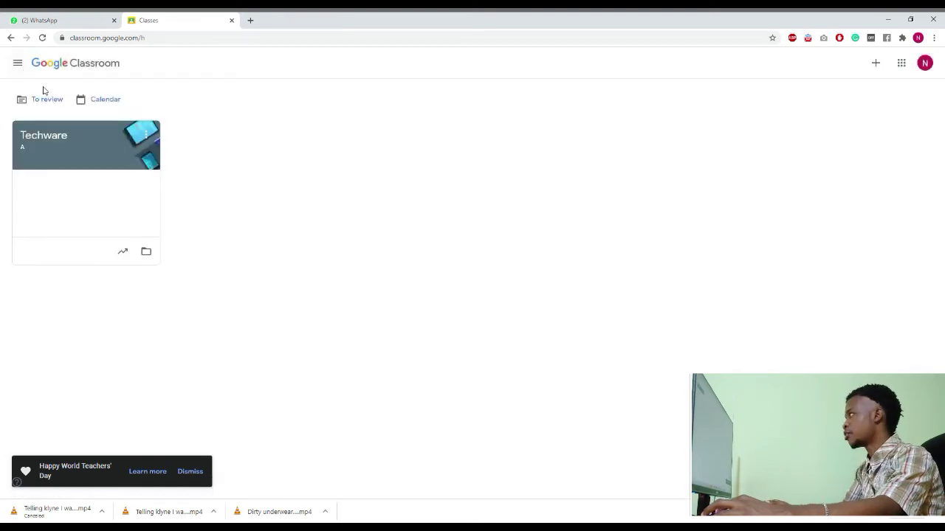
# - Create a new assignment titled Maths in the Techware class's classwork, dismissing the introductory tips
pyautogui.click(69, 154)
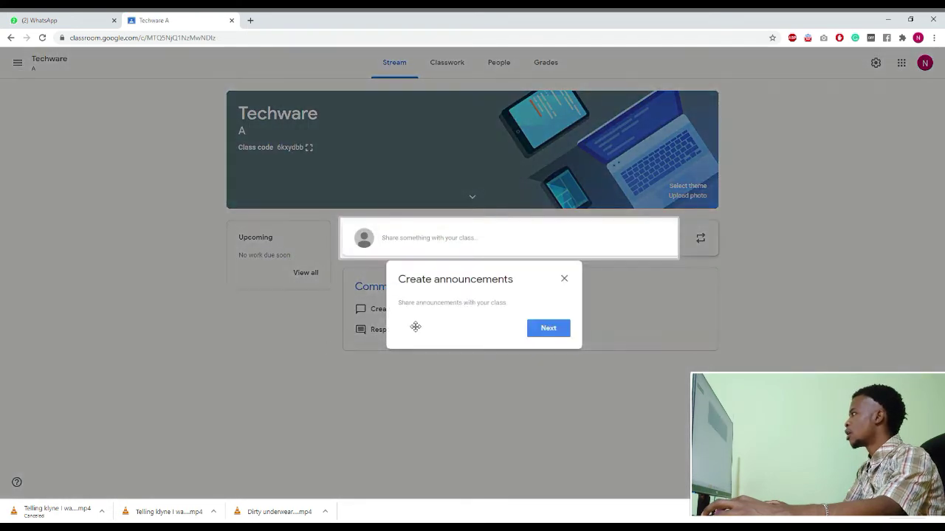
pyautogui.click(566, 282)
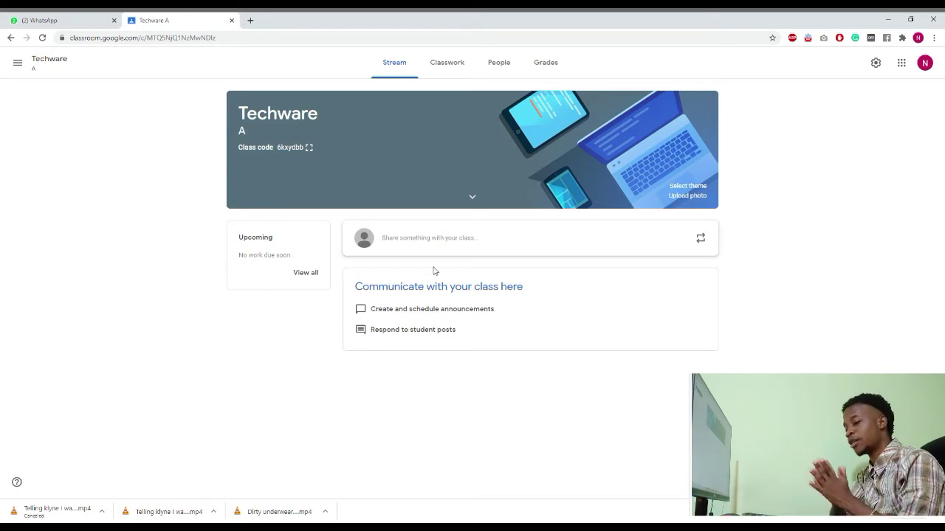
pyautogui.click(457, 65)
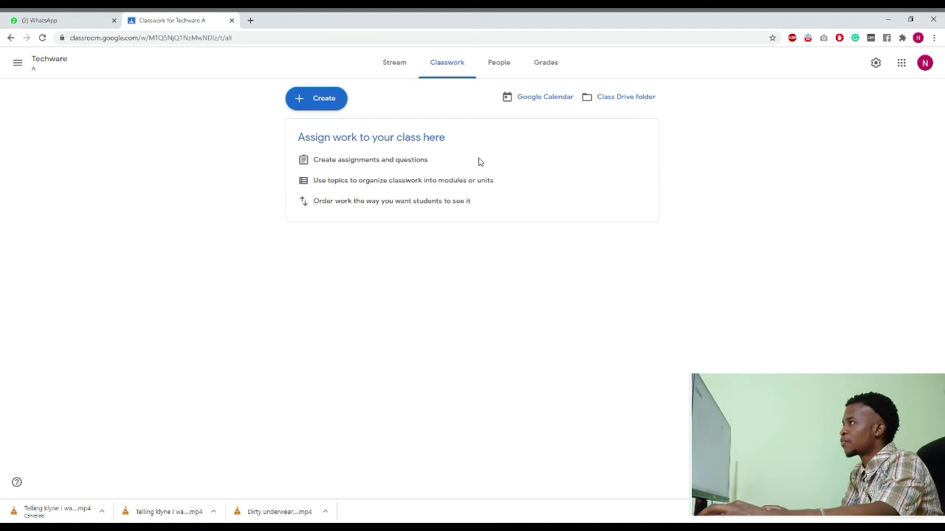
pyautogui.click(303, 101)
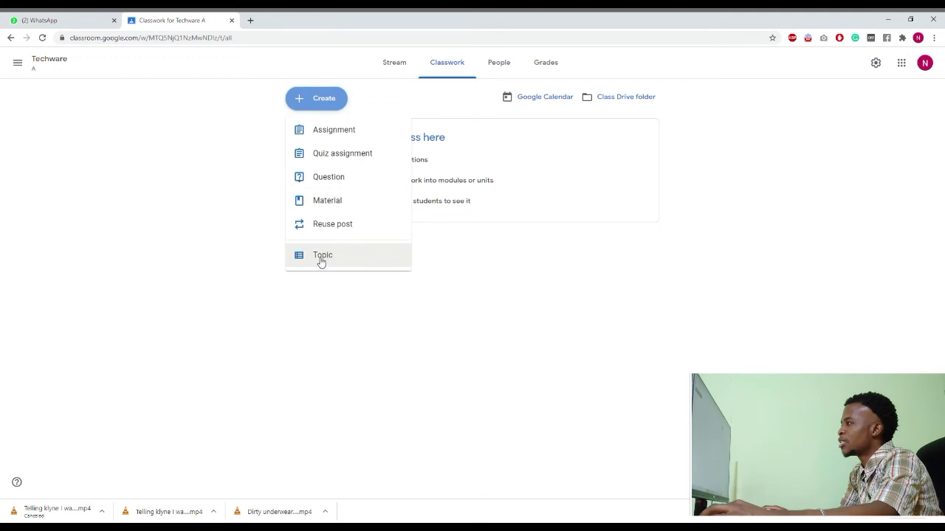
pyautogui.click(331, 132)
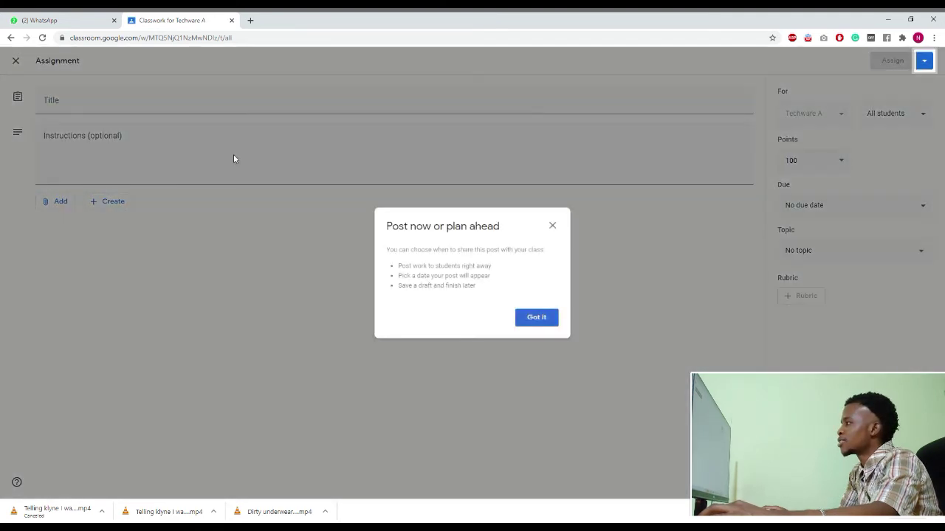
pyautogui.click(533, 317)
pyautogui.click(105, 107)
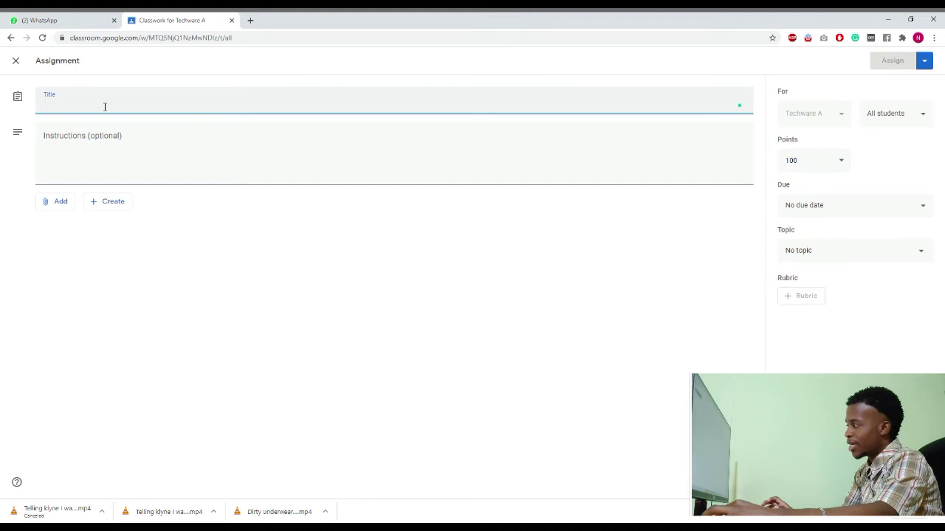
pyautogui.write('Ma')
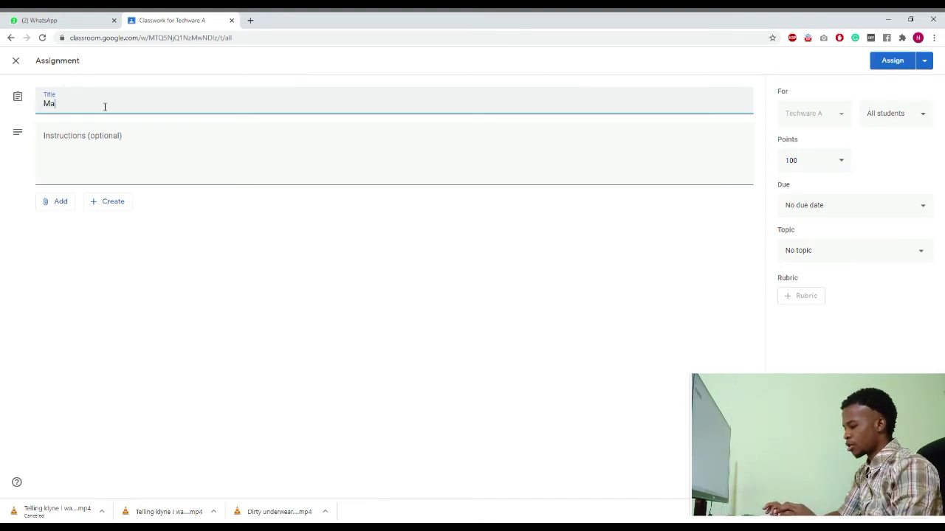
pyautogui.write('ths')
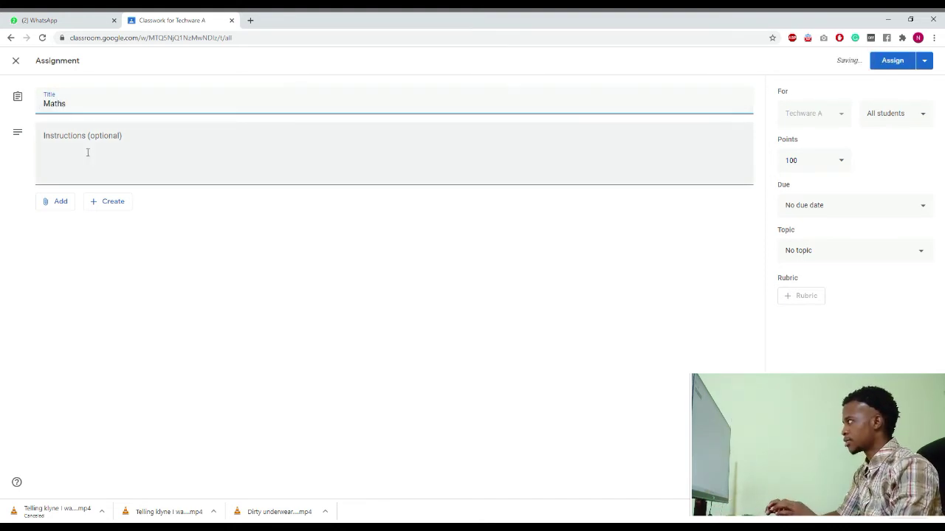
# - Enter the instructions "Please find the square root of all these numbers" for the Maths assignment and assign it to all students
pyautogui.click(87, 153)
pyautogui.write('Please')
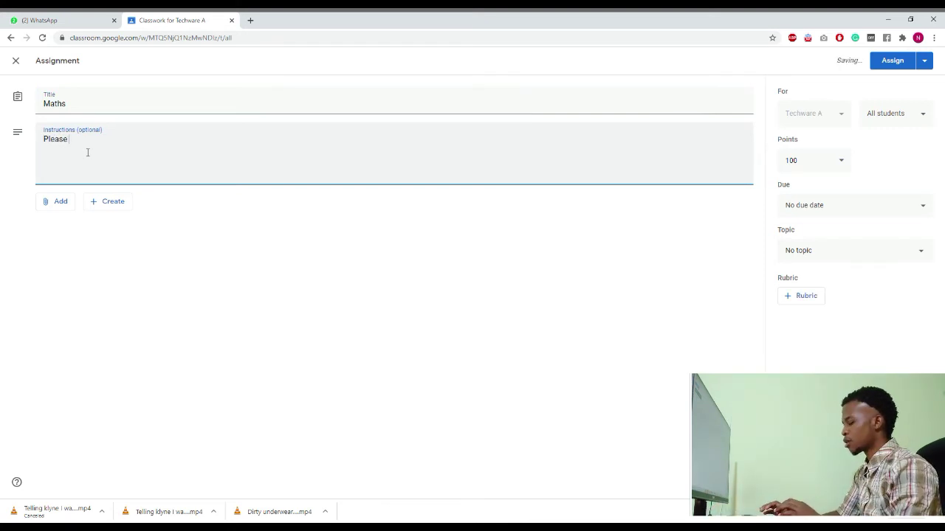
pyautogui.write(' find the q')
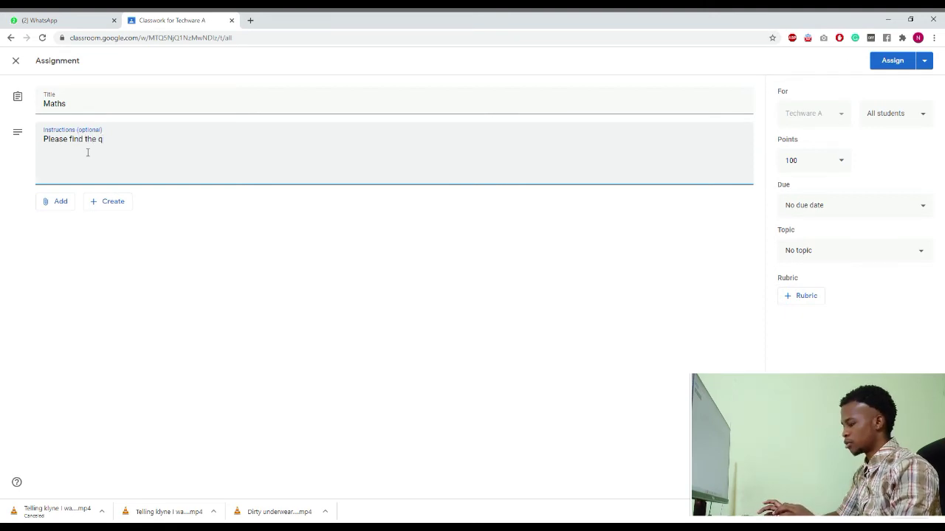
pyautogui.press('BackSpace')
pyautogui.write('square root of all these num,bers')
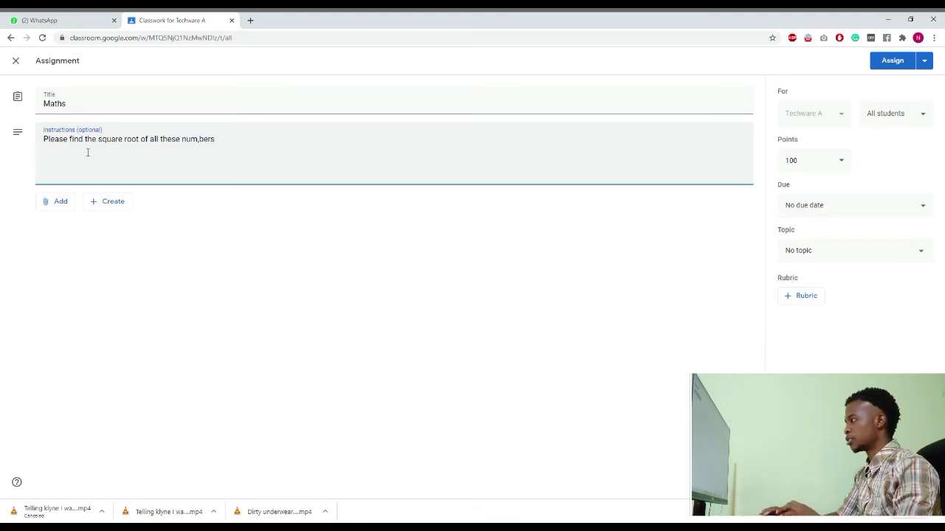
pyautogui.press('Left')
pyautogui.press('Left')
pyautogui.press('Left')
pyautogui.press('Left')
pyautogui.press('BackSpace')
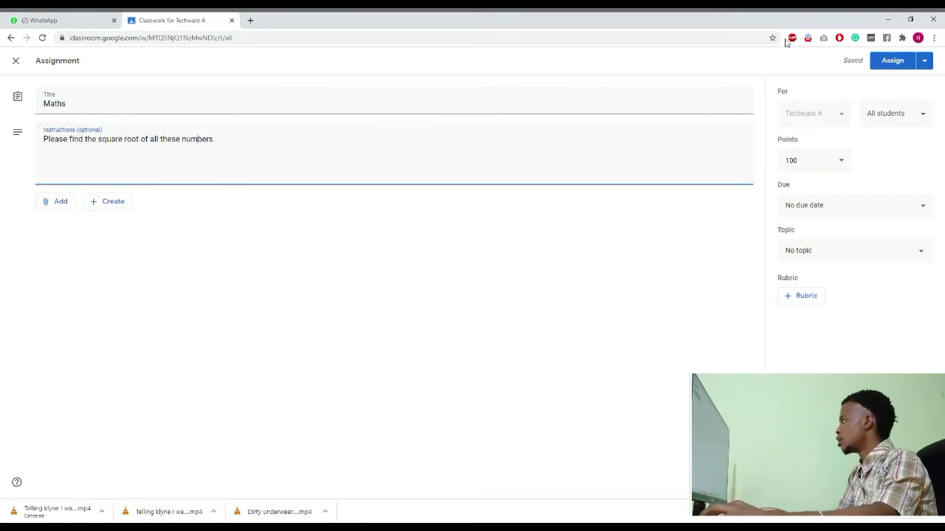
pyautogui.click(882, 60)
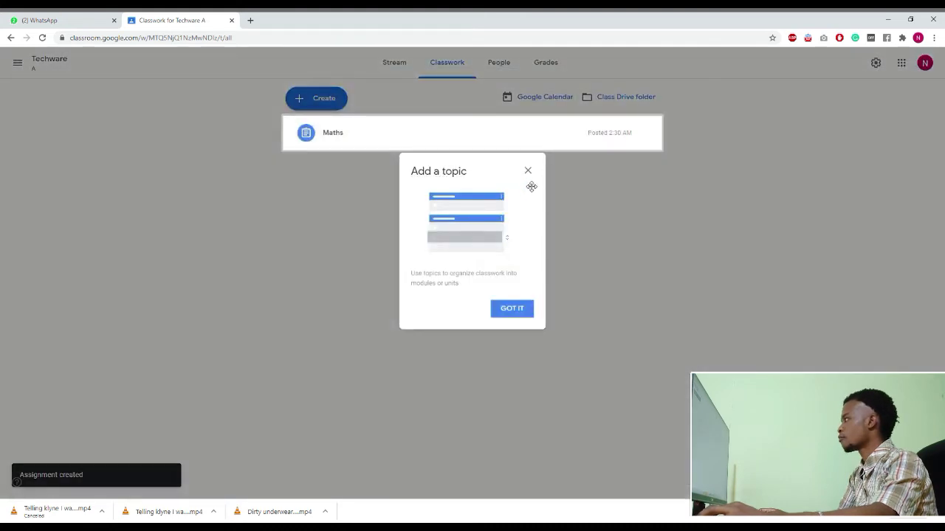
pyautogui.click(528, 171)
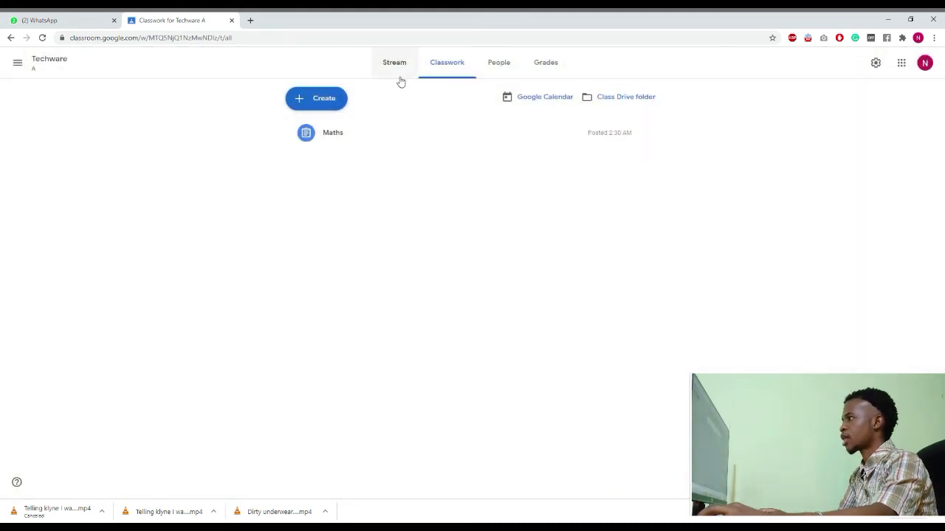
# - Examine the student work and instructions of the posted Maths assignment from the Stream page, and return to the class
pyautogui.click(403, 67)
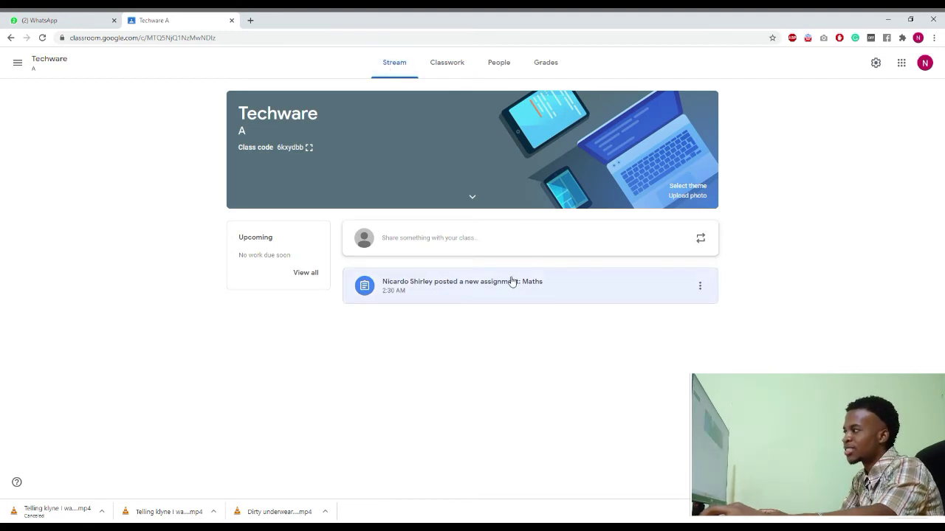
pyautogui.click(470, 279)
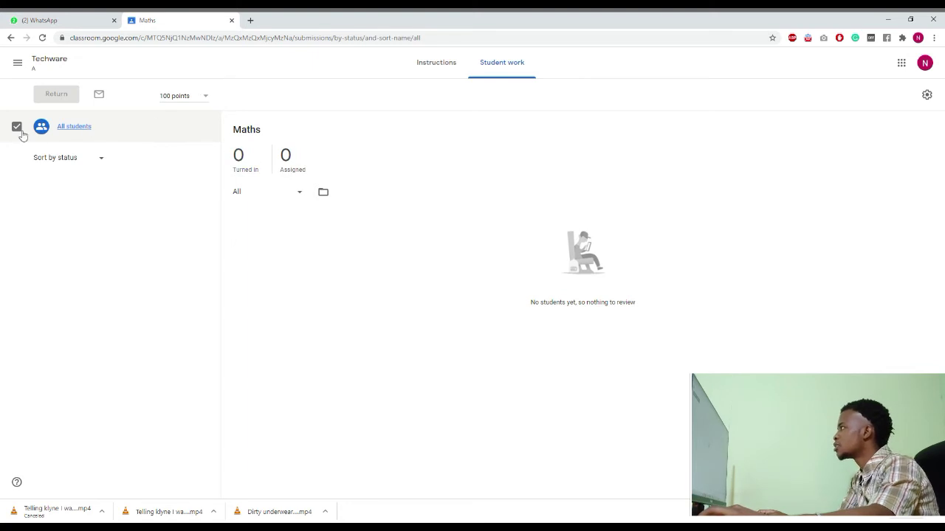
pyautogui.click(432, 70)
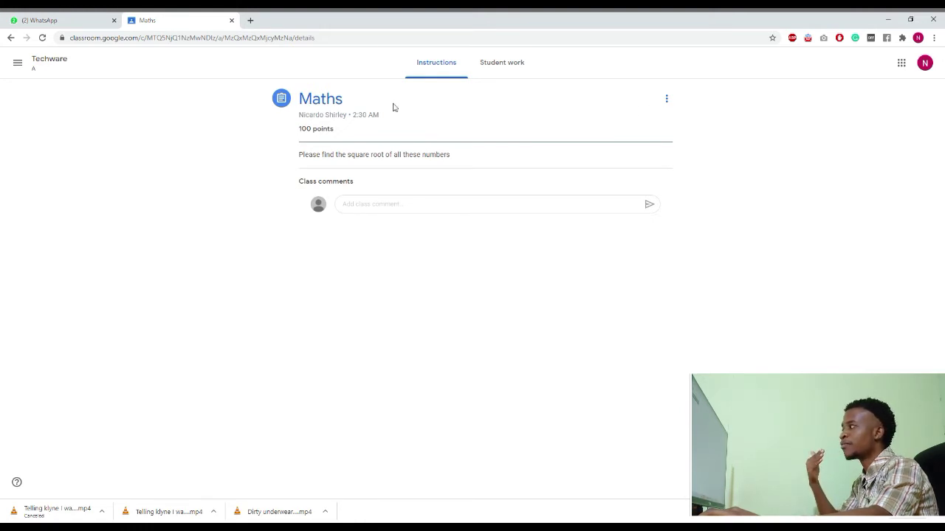
pyautogui.click(22, 67)
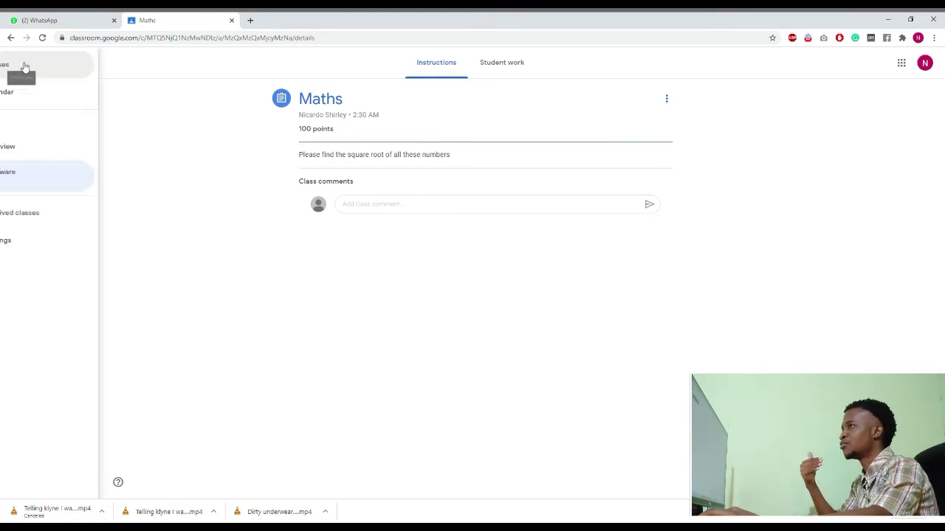
pyautogui.click(65, 69)
pyautogui.click(74, 150)
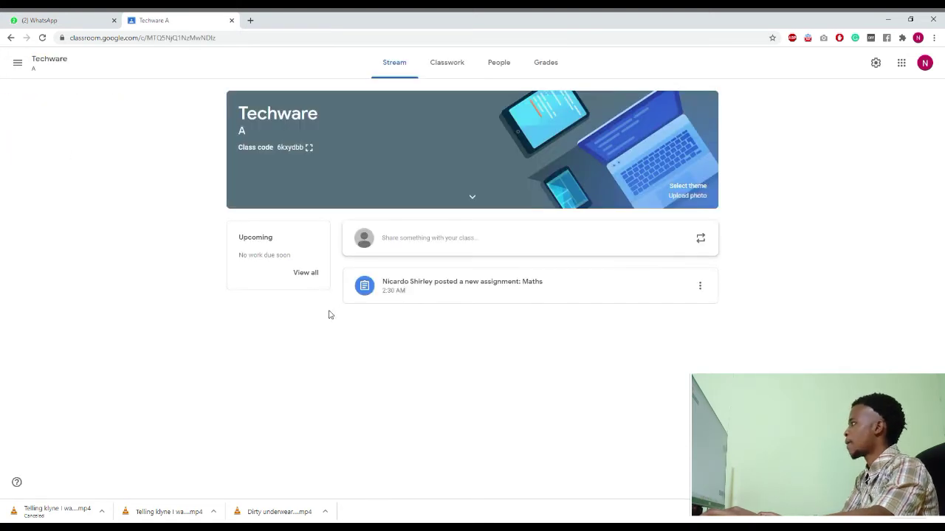
# - Examine the quiz assignment form with its Blank Quiz attachment, title and instructions fields, leaving without assigning it
pyautogui.click(454, 63)
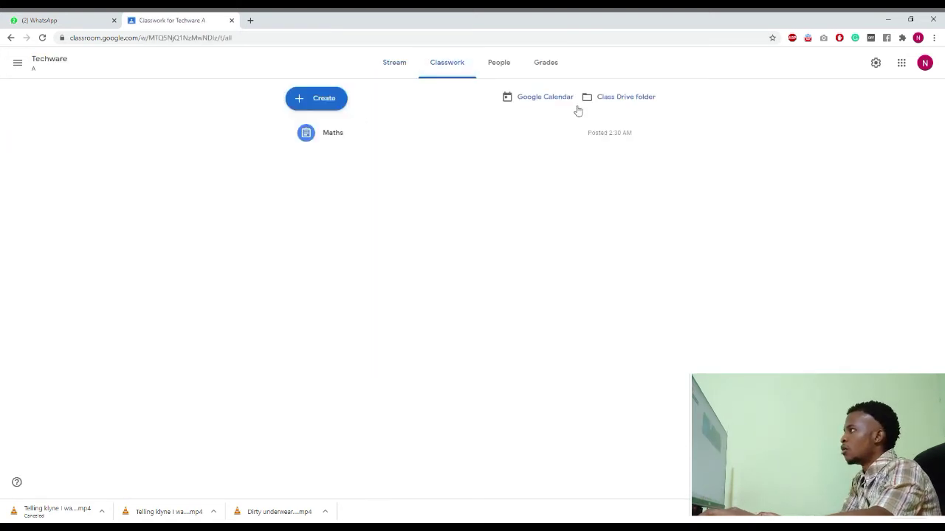
pyautogui.click(329, 102)
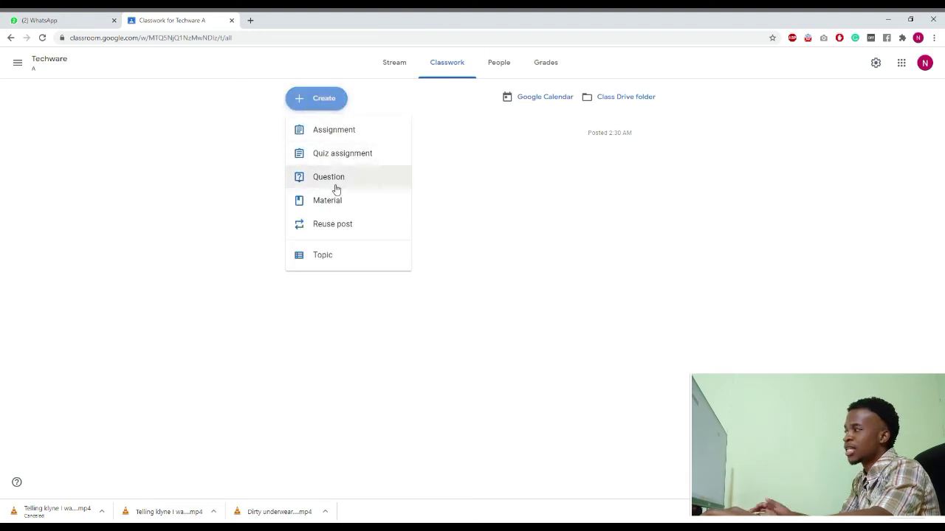
pyautogui.click(358, 157)
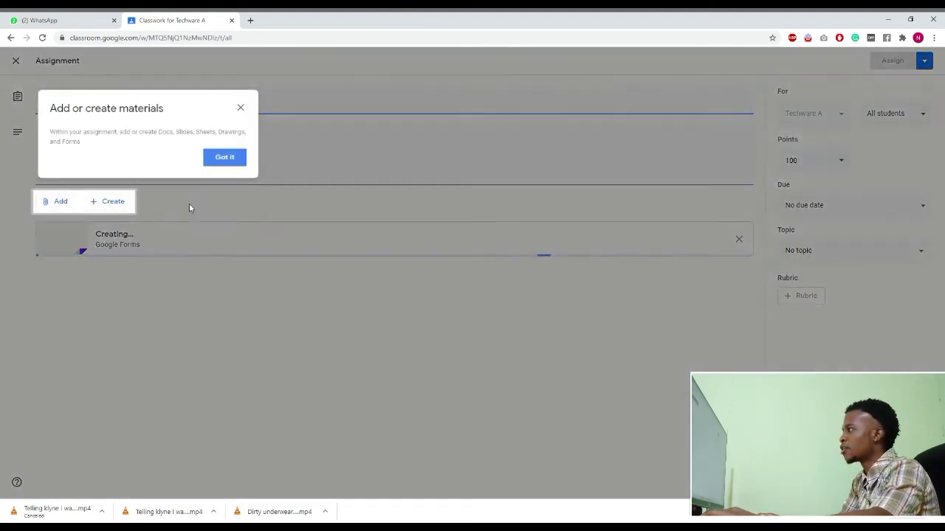
pyautogui.click(242, 112)
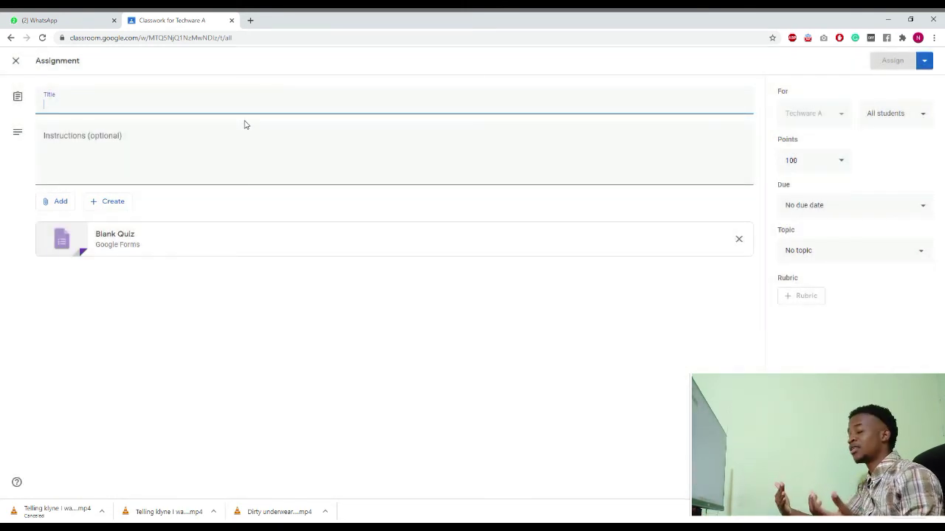
pyautogui.click(104, 159)
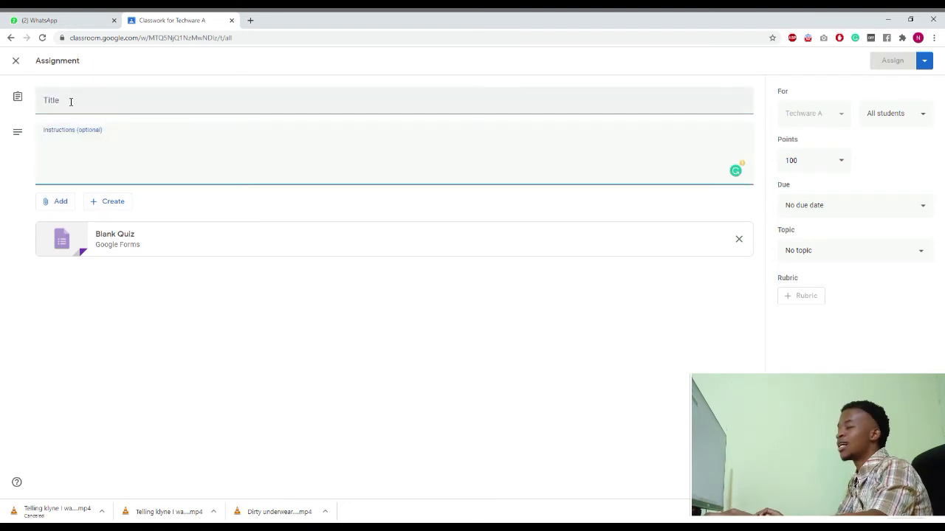
pyautogui.click(16, 62)
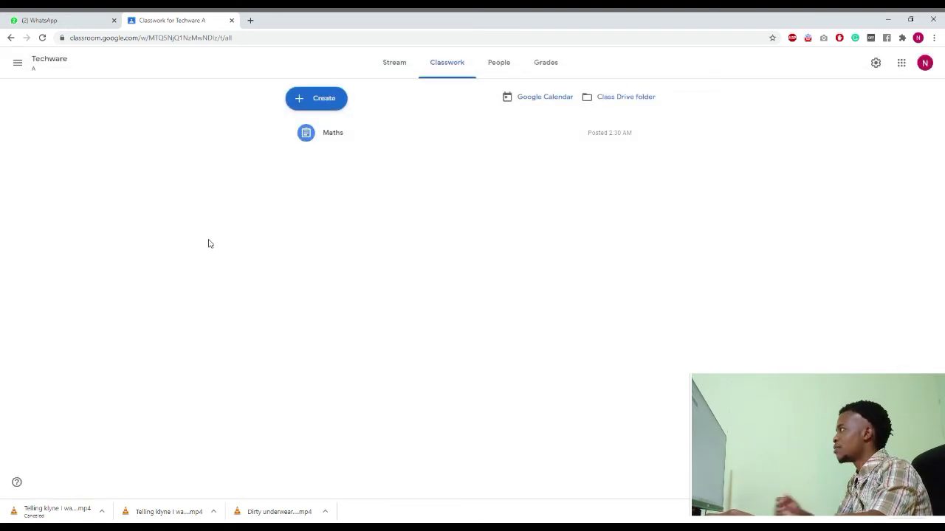
# - Reopen the Techware class and review its Stream and Classwork pages
pyautogui.click(17, 65)
pyautogui.click(65, 69)
pyautogui.click(101, 173)
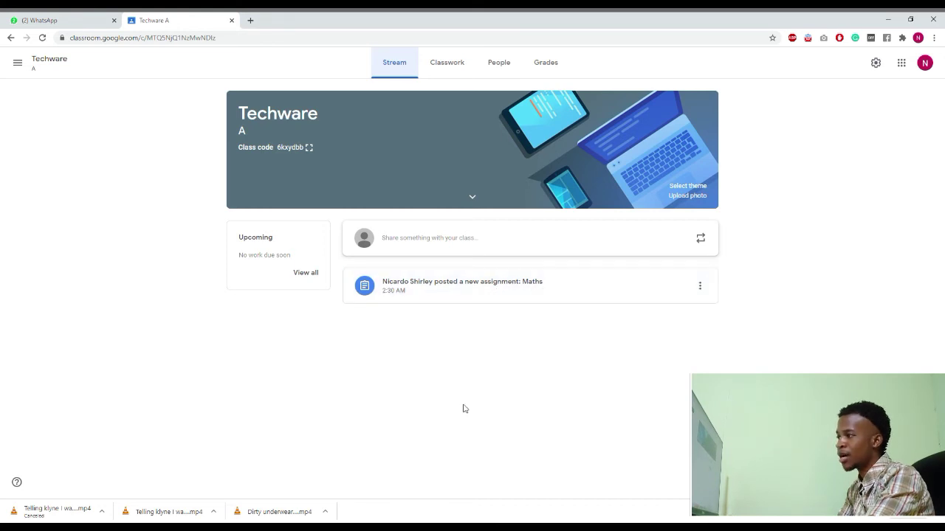
pyautogui.click(459, 64)
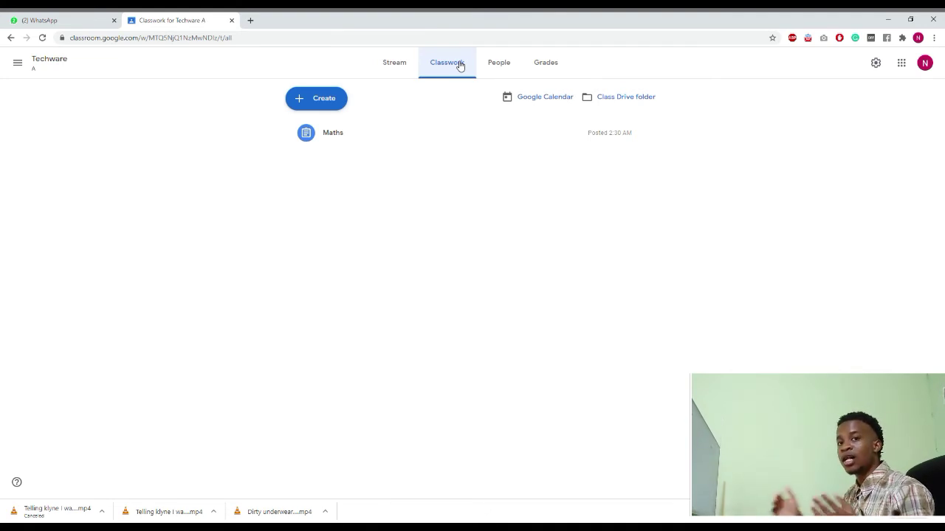
# - Remove the invited student from the Techware class's student list and confirm the removal
pyautogui.click(511, 66)
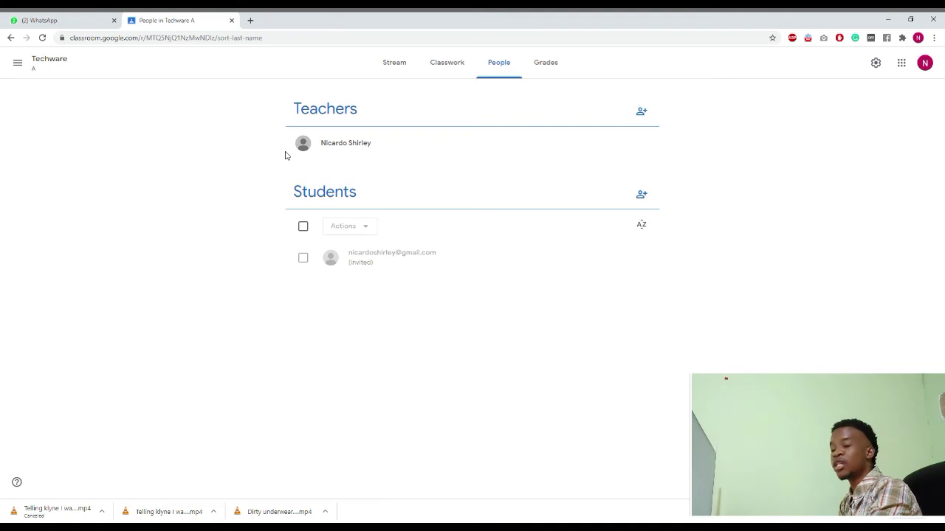
pyautogui.click(303, 258)
pyautogui.click(367, 228)
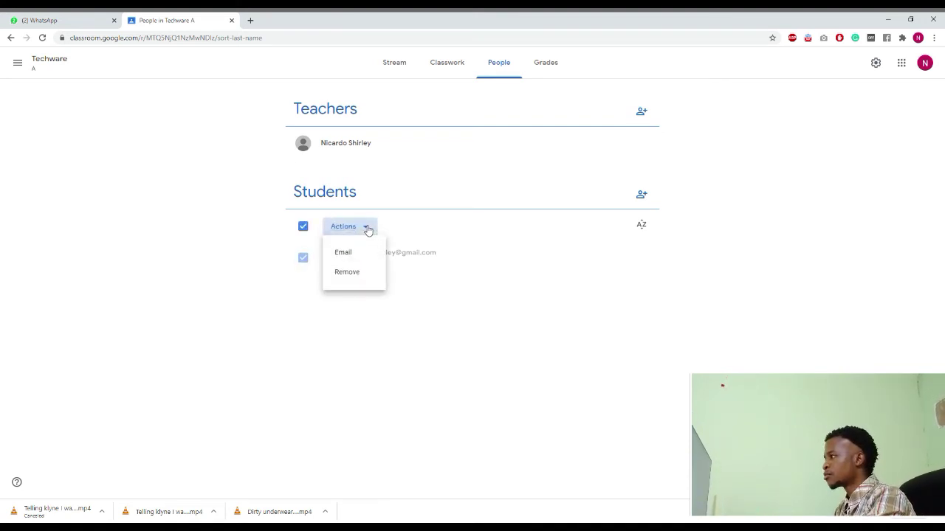
pyautogui.click(256, 247)
pyautogui.click(306, 265)
pyautogui.click(306, 264)
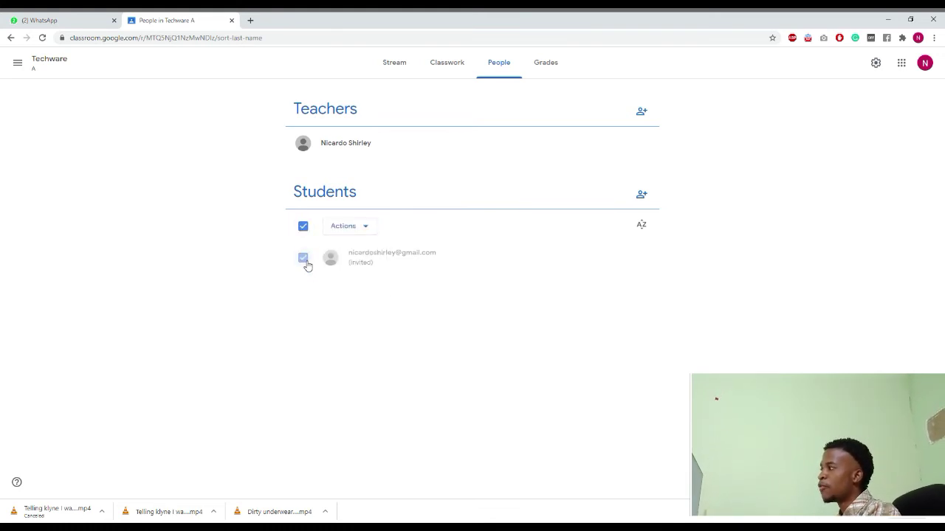
pyautogui.click(367, 227)
pyautogui.click(357, 273)
pyautogui.click(570, 307)
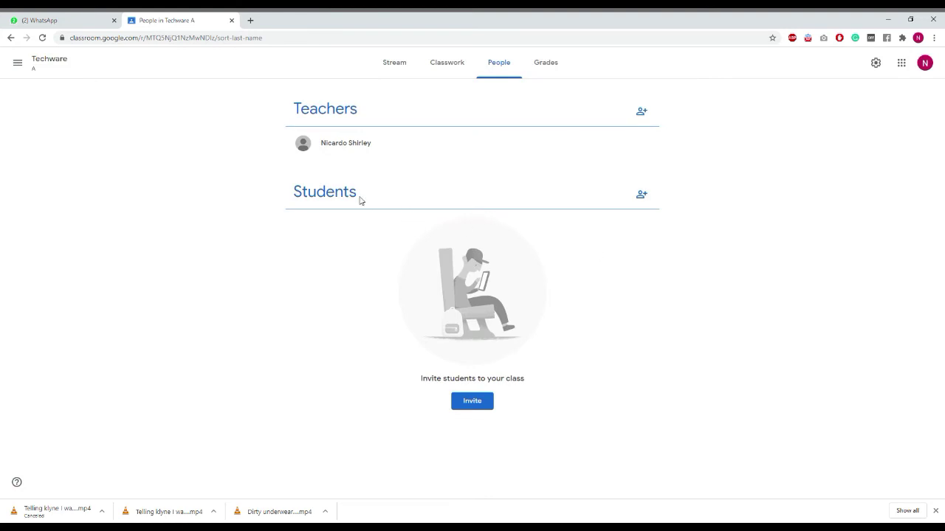
# - View the class's Grades page, dismiss its grading setup tip and return to the Stream page
pyautogui.click(554, 62)
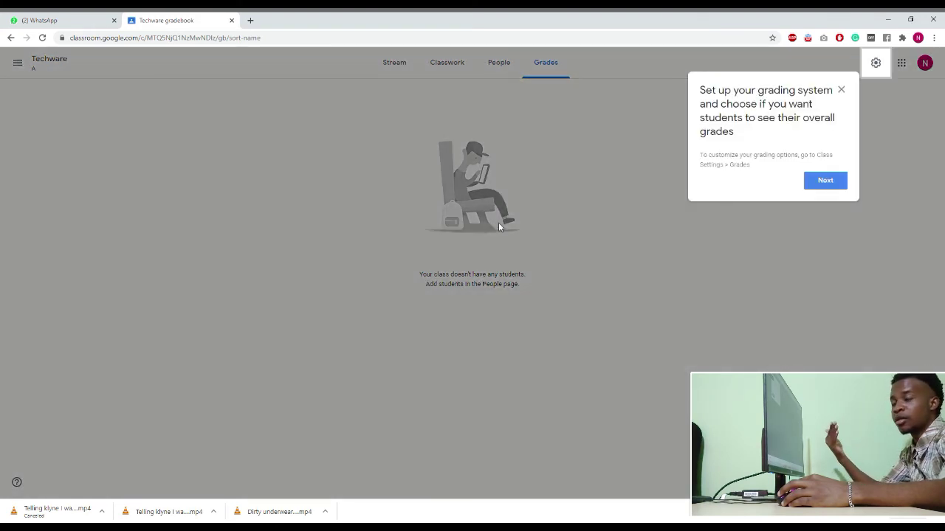
pyautogui.click(825, 181)
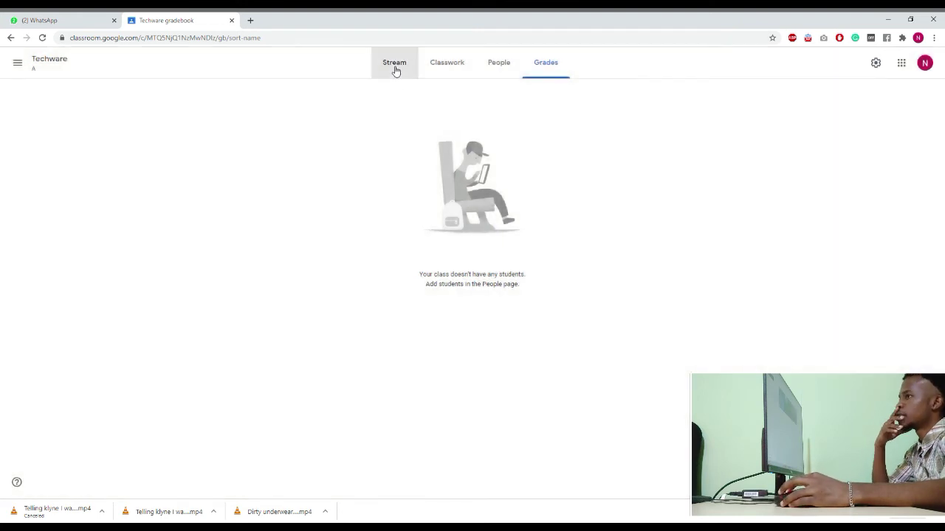
pyautogui.click(396, 67)
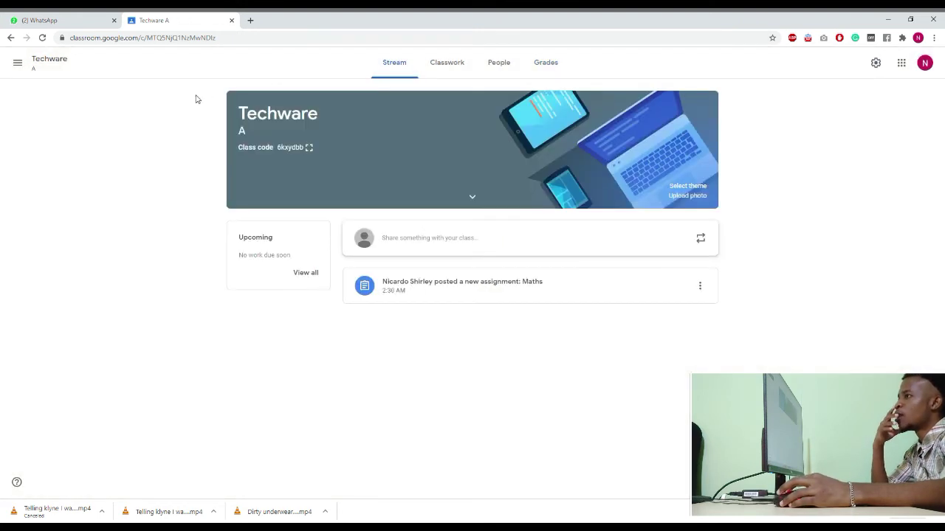
pyautogui.click(17, 62)
pyautogui.click(209, 152)
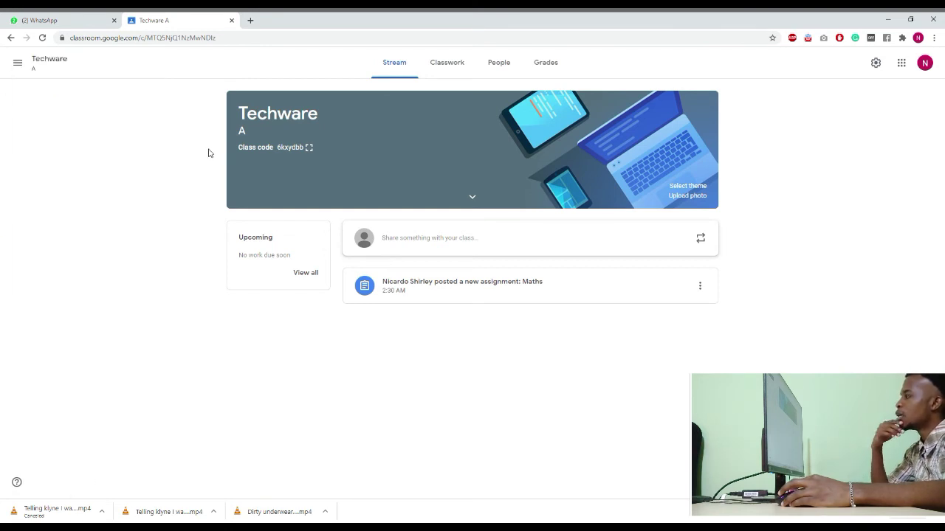
# - Return to the list of classes and archive the Techware class, confirming the archiving
pyautogui.click(18, 64)
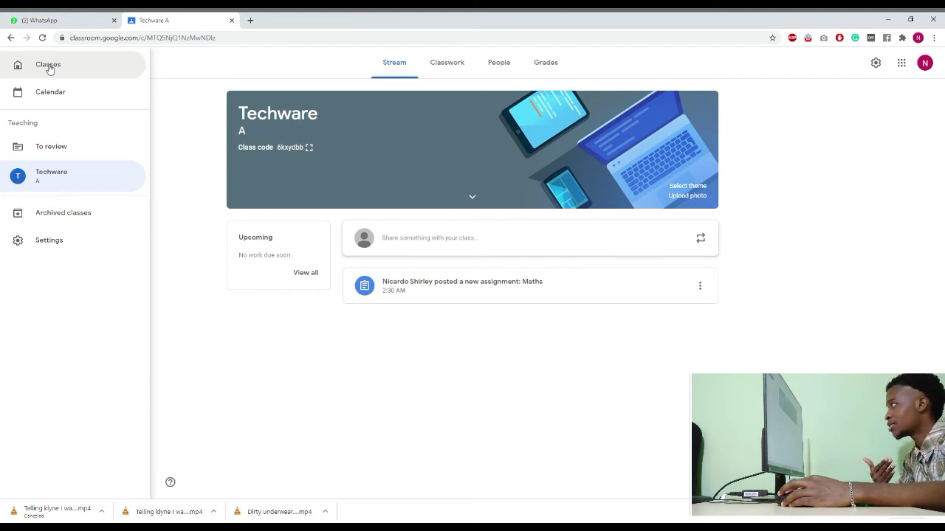
pyautogui.click(48, 66)
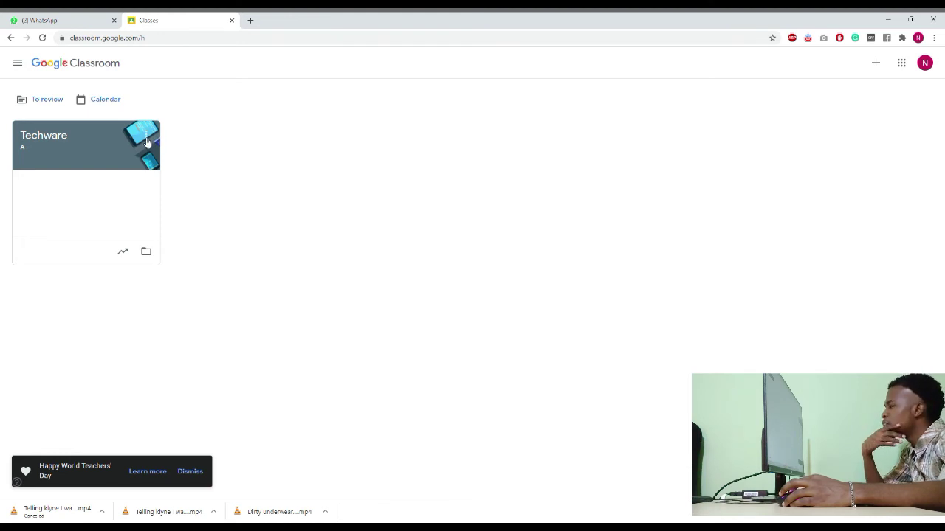
pyautogui.click(147, 140)
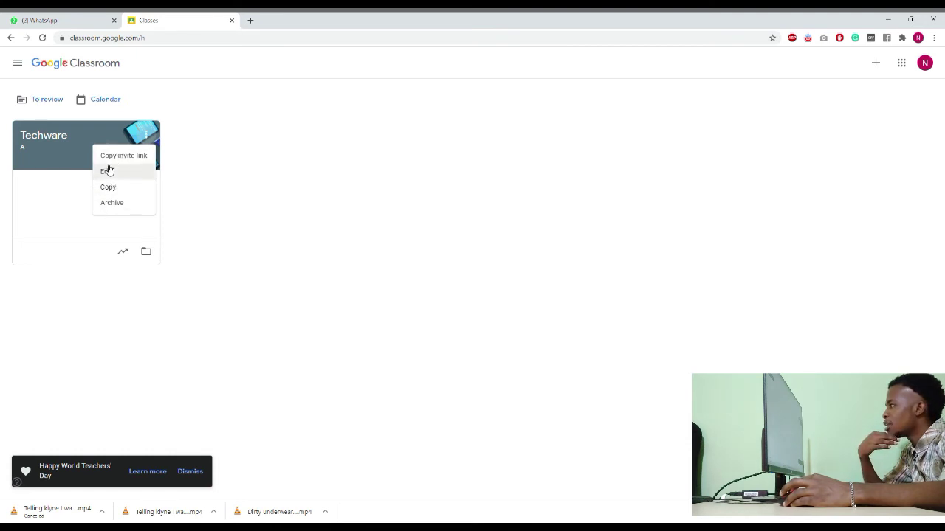
pyautogui.click(113, 209)
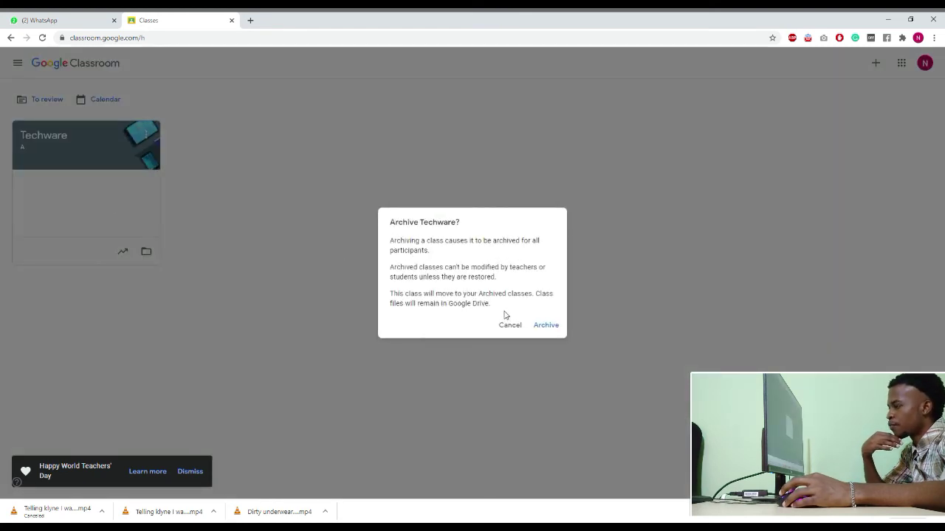
pyautogui.click(545, 329)
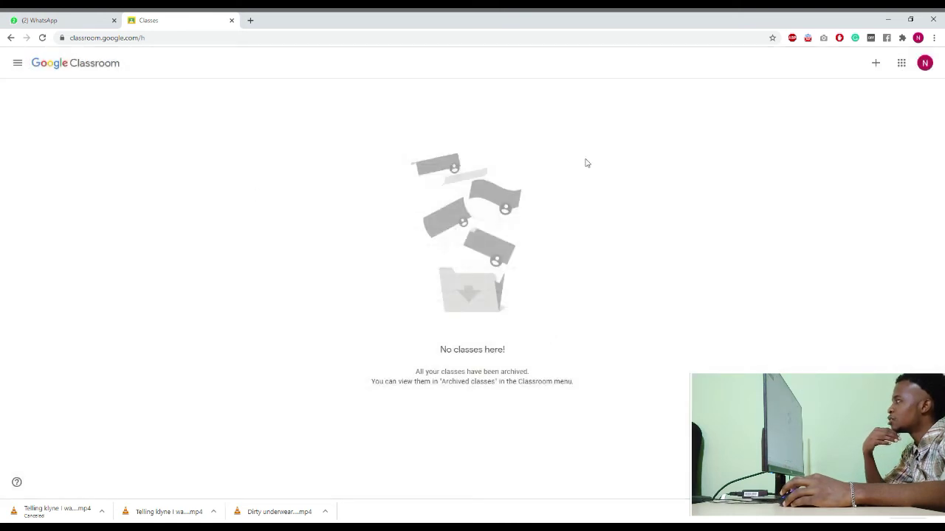
# - Check the Classes page, examine the archived Techware class and its available options, and return to the Classes page
pyautogui.click(18, 63)
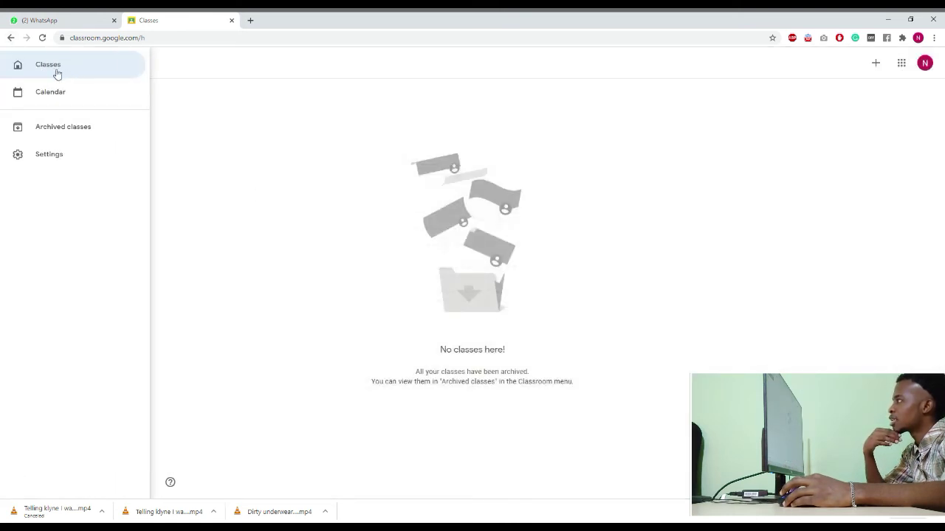
pyautogui.click(59, 68)
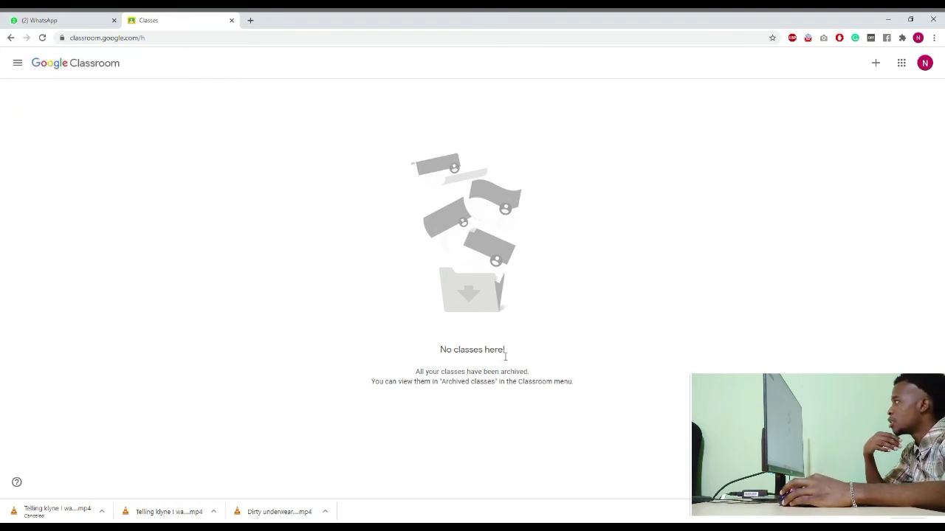
pyautogui.click(18, 64)
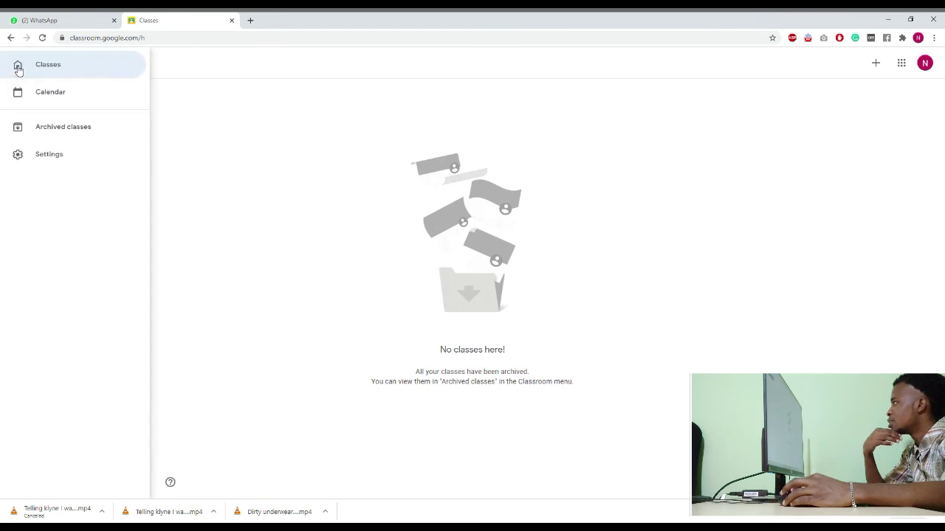
pyautogui.click(73, 133)
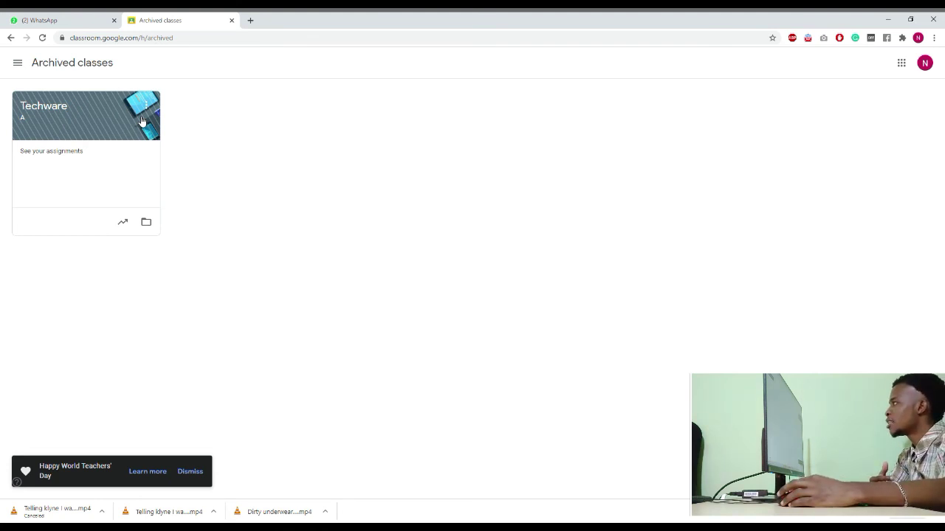
pyautogui.click(147, 105)
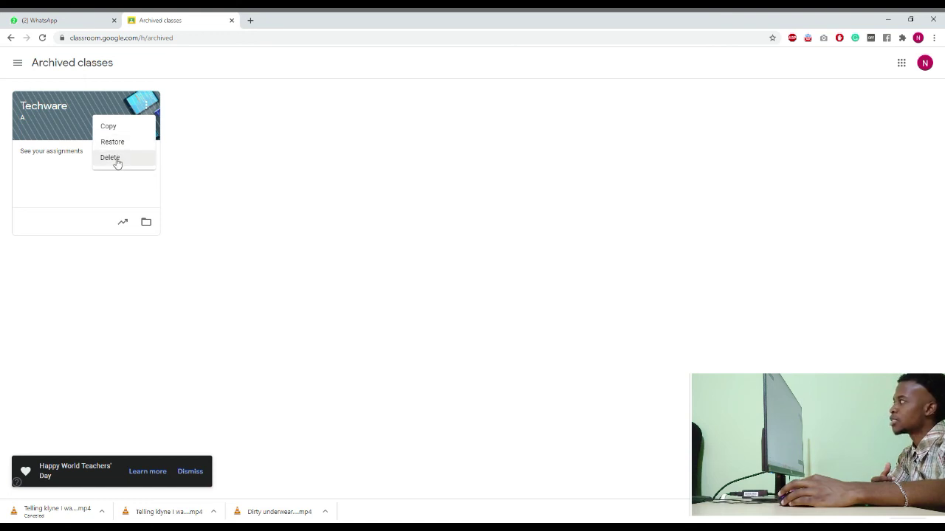
pyautogui.click(22, 70)
pyautogui.click(22, 69)
pyautogui.click(63, 70)
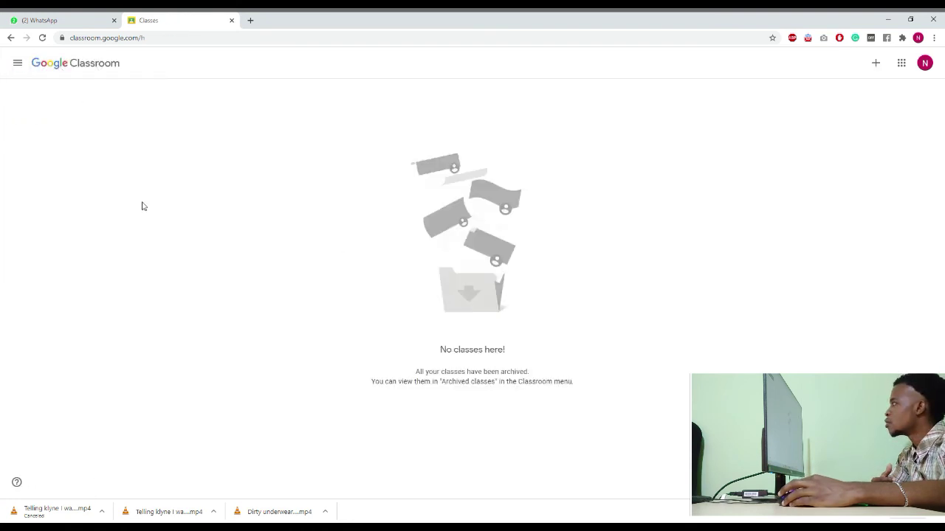
# - Restore the Techware class from the archived classes and return to the Classes page
pyautogui.click(16, 67)
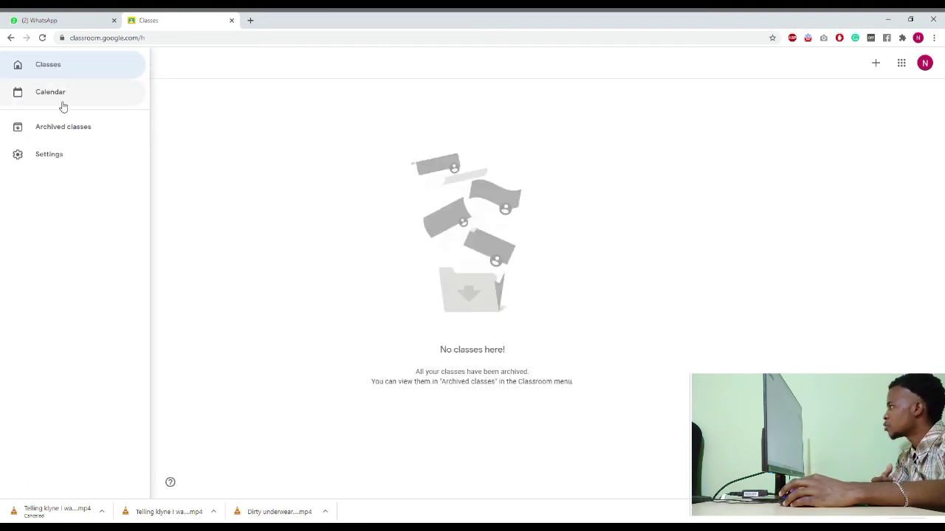
pyautogui.click(70, 140)
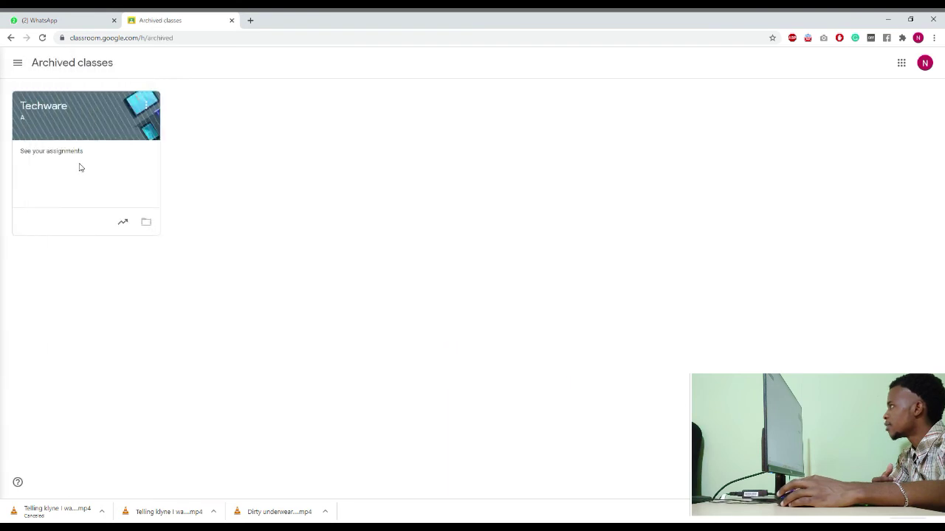
pyautogui.click(147, 105)
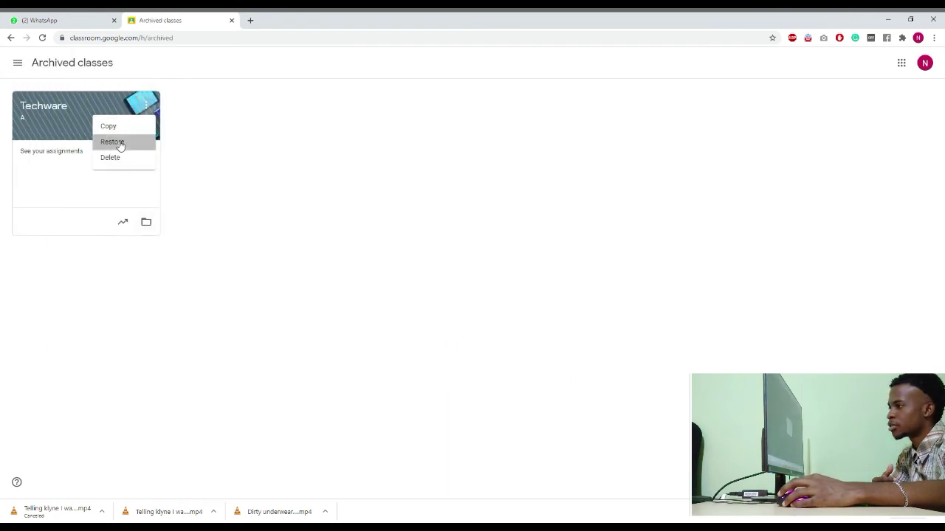
pyautogui.click(120, 145)
pyautogui.click(520, 313)
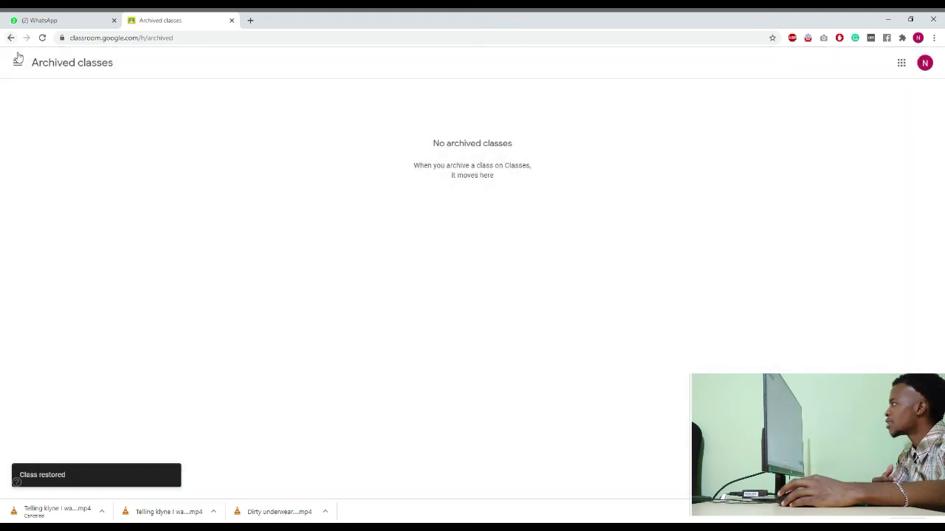
pyautogui.click(17, 59)
pyautogui.click(65, 72)
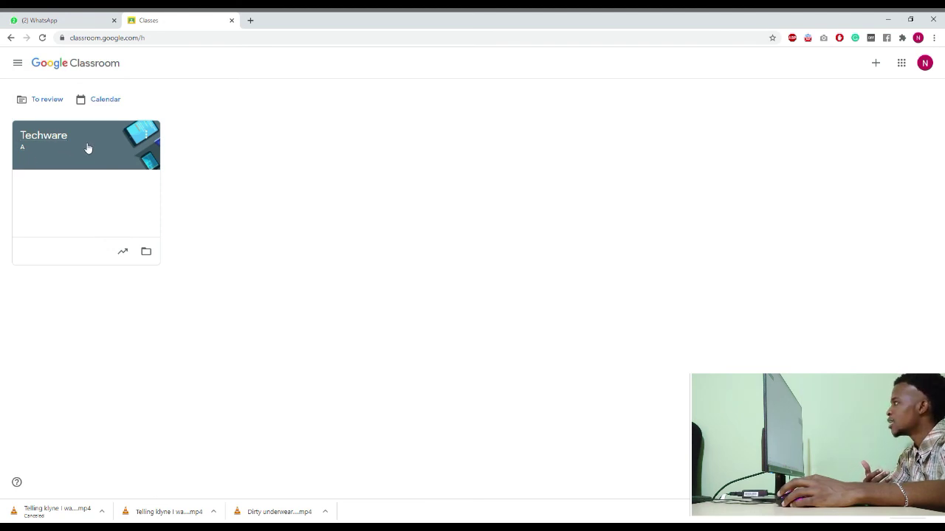
# - Archive the restored Techware class again and confirm
pyautogui.click(146, 133)
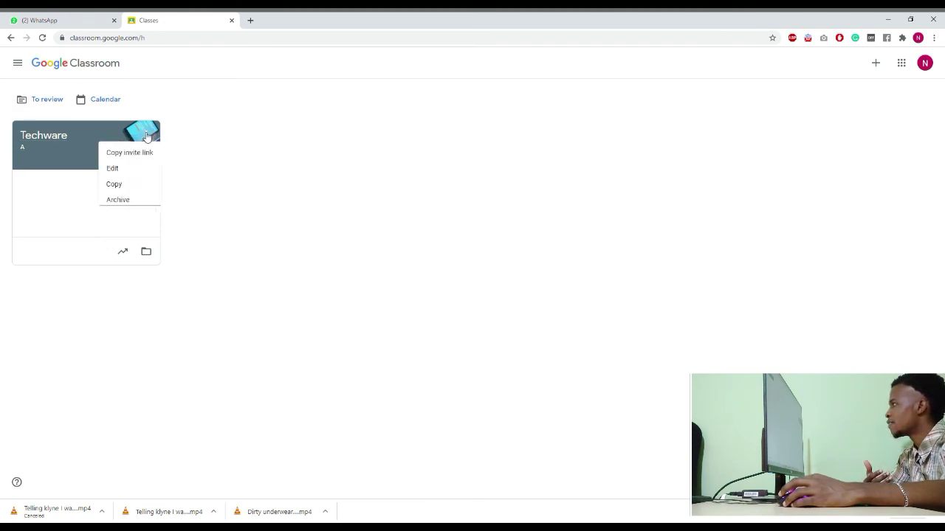
pyautogui.click(120, 202)
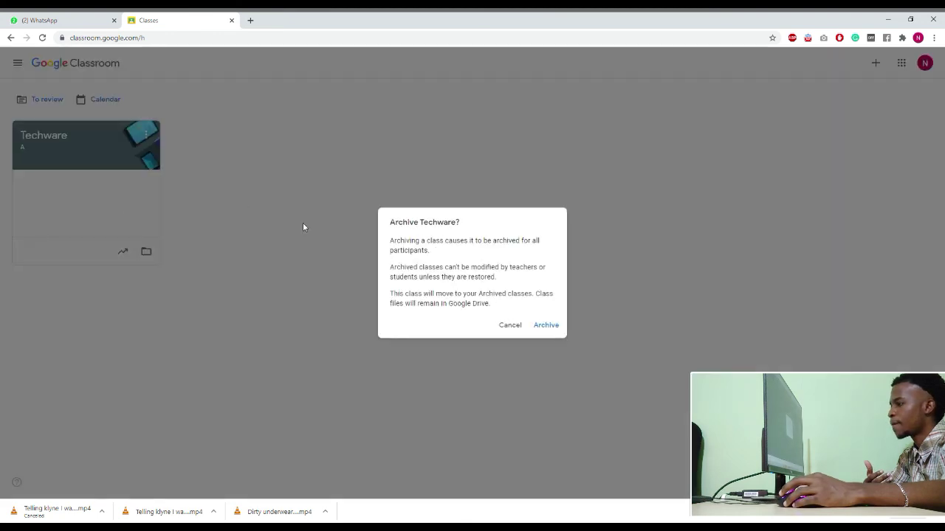
pyautogui.click(558, 328)
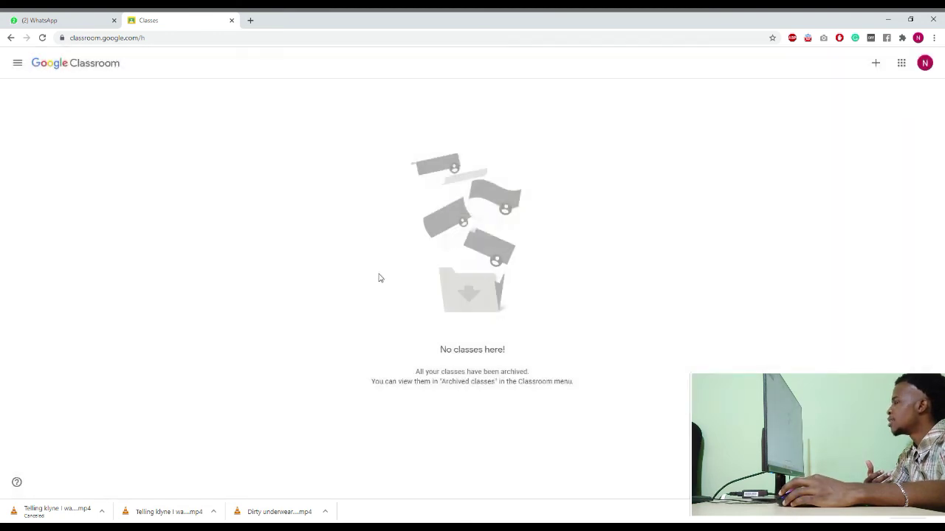
# - Permanently delete the Techware class from the archived classes, confirm the deletion and return to the Classes page
pyautogui.click(19, 64)
pyautogui.click(72, 127)
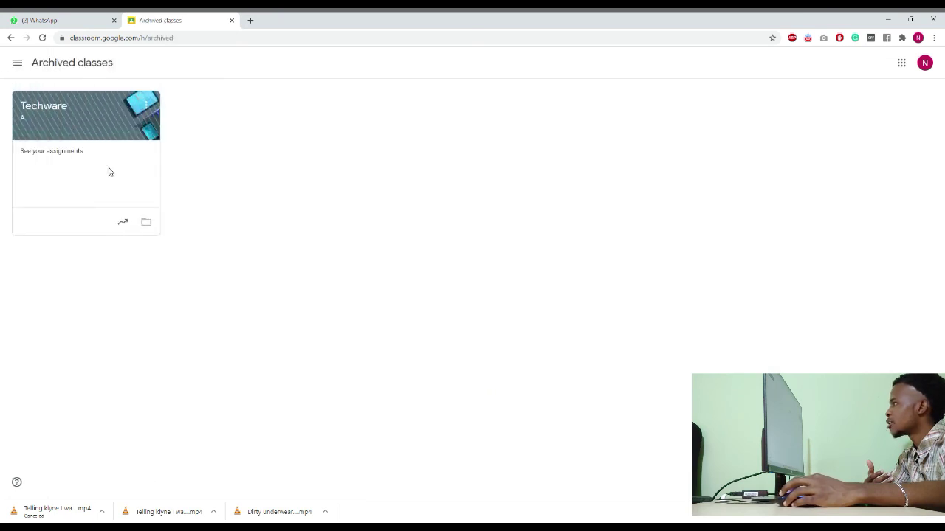
pyautogui.click(147, 107)
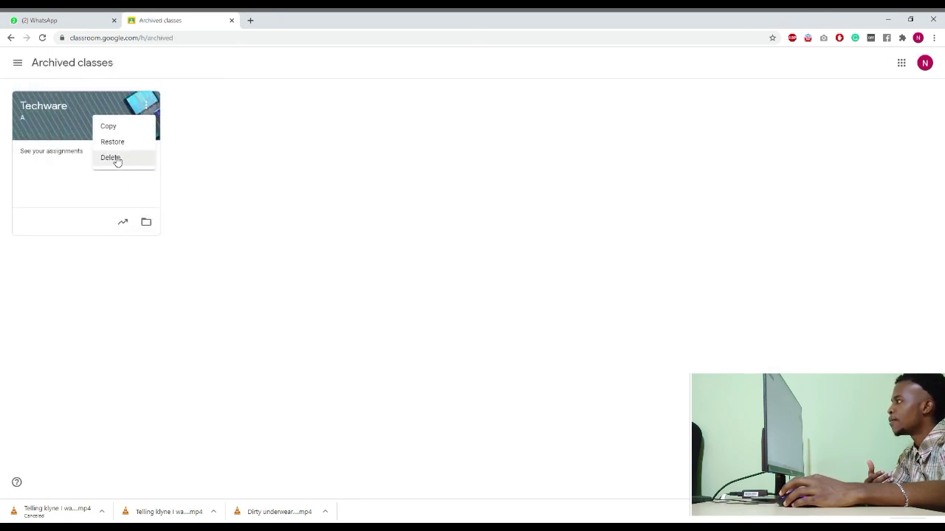
pyautogui.click(116, 159)
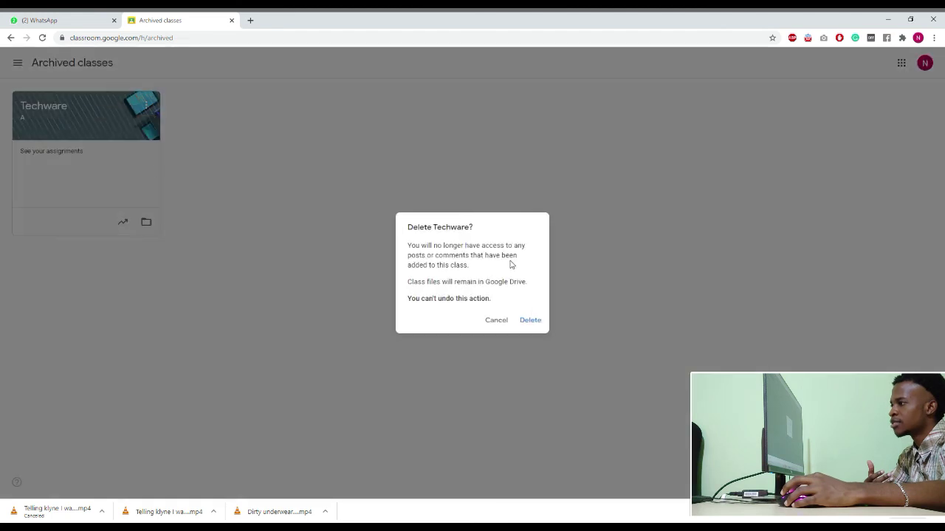
pyautogui.click(530, 316)
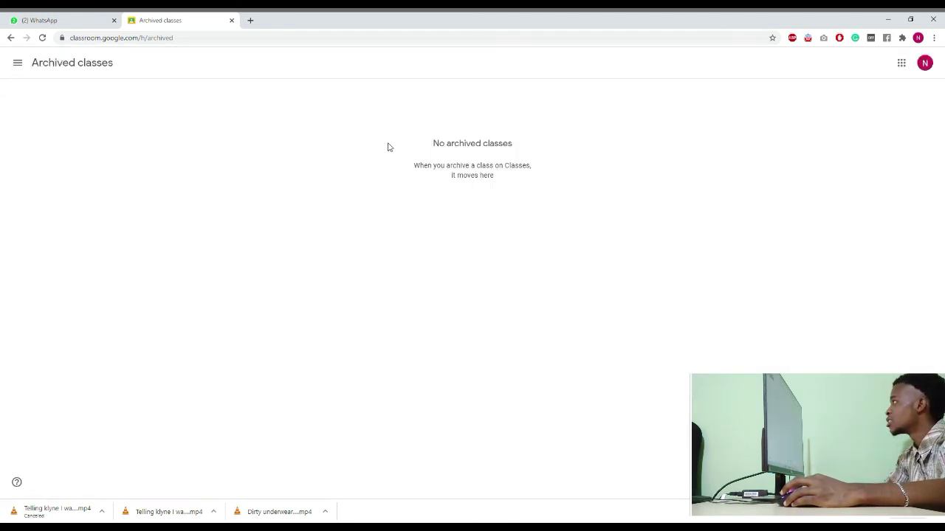
pyautogui.click(18, 65)
pyautogui.click(68, 71)
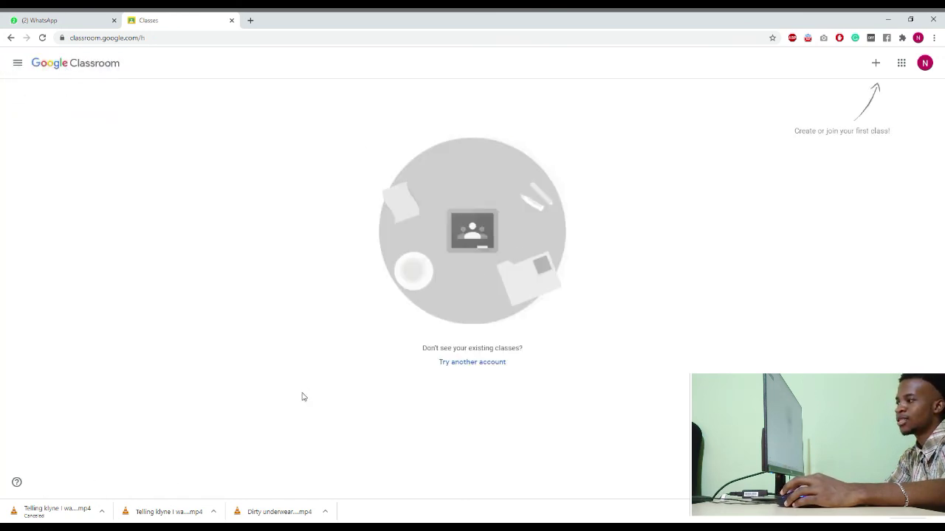